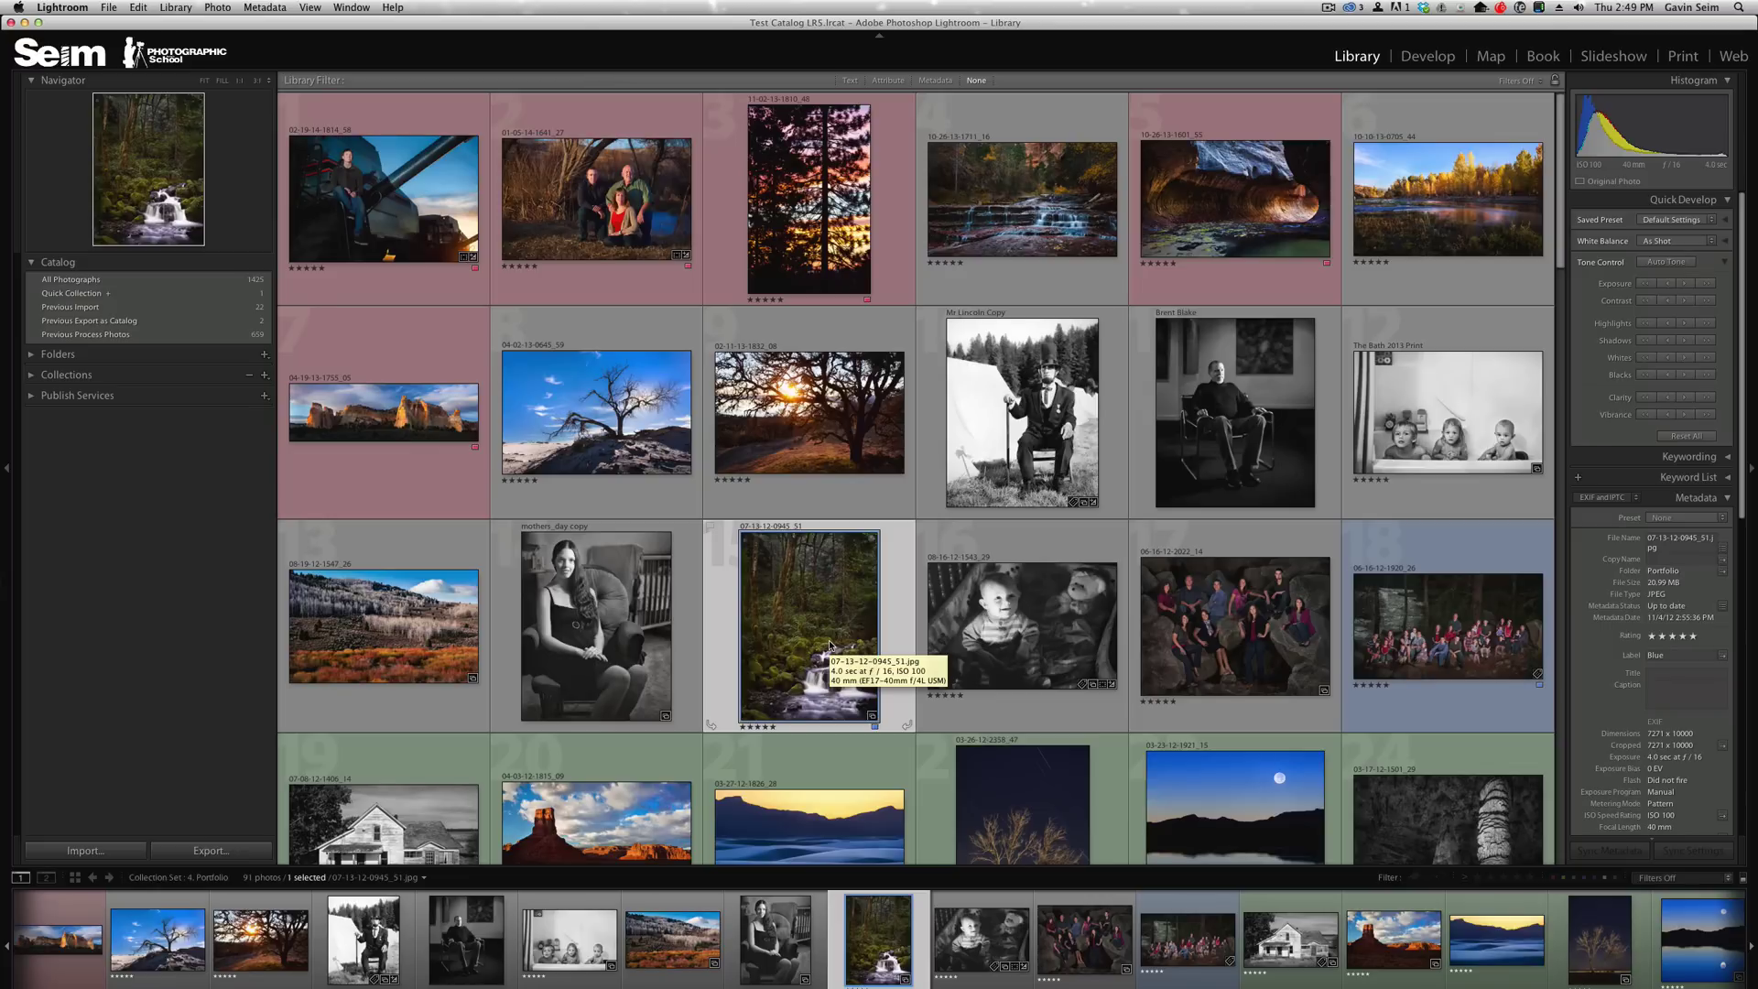
Step: Show the waterfall photo in Develop and expand, then collapse, the 1. SEIM Power Workflow 4.2B preset folder
key("d")
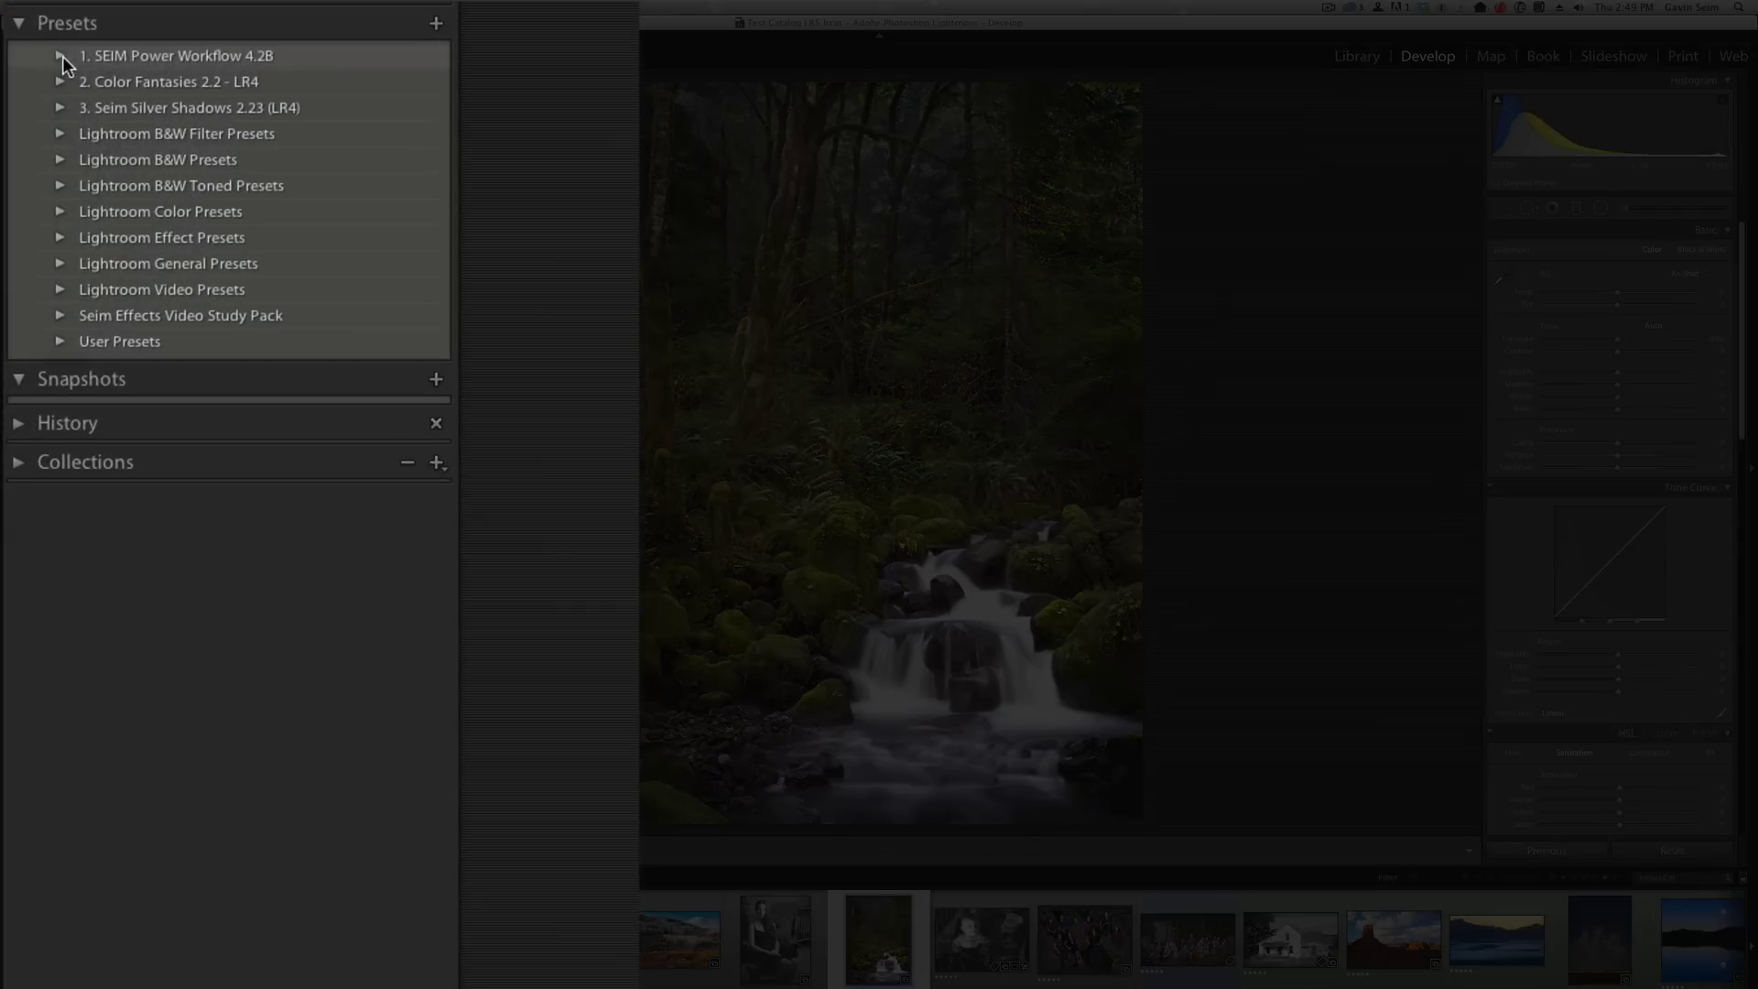
left_click(53, 279)
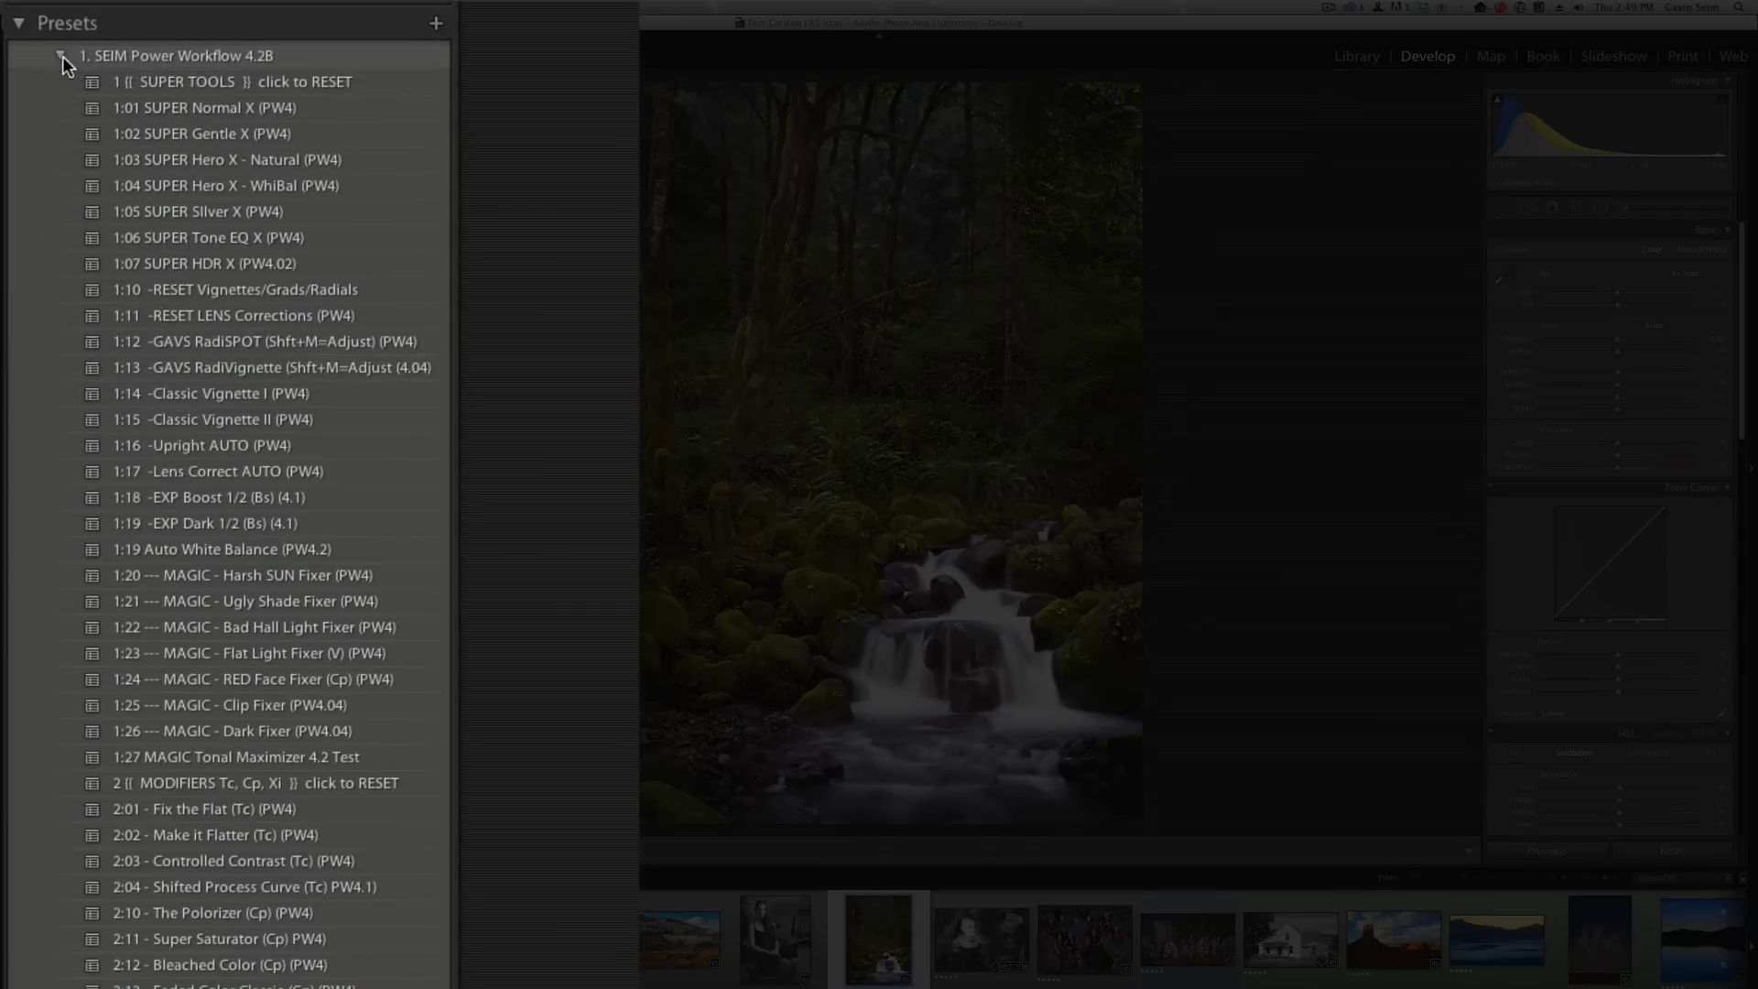
left_click(62, 57)
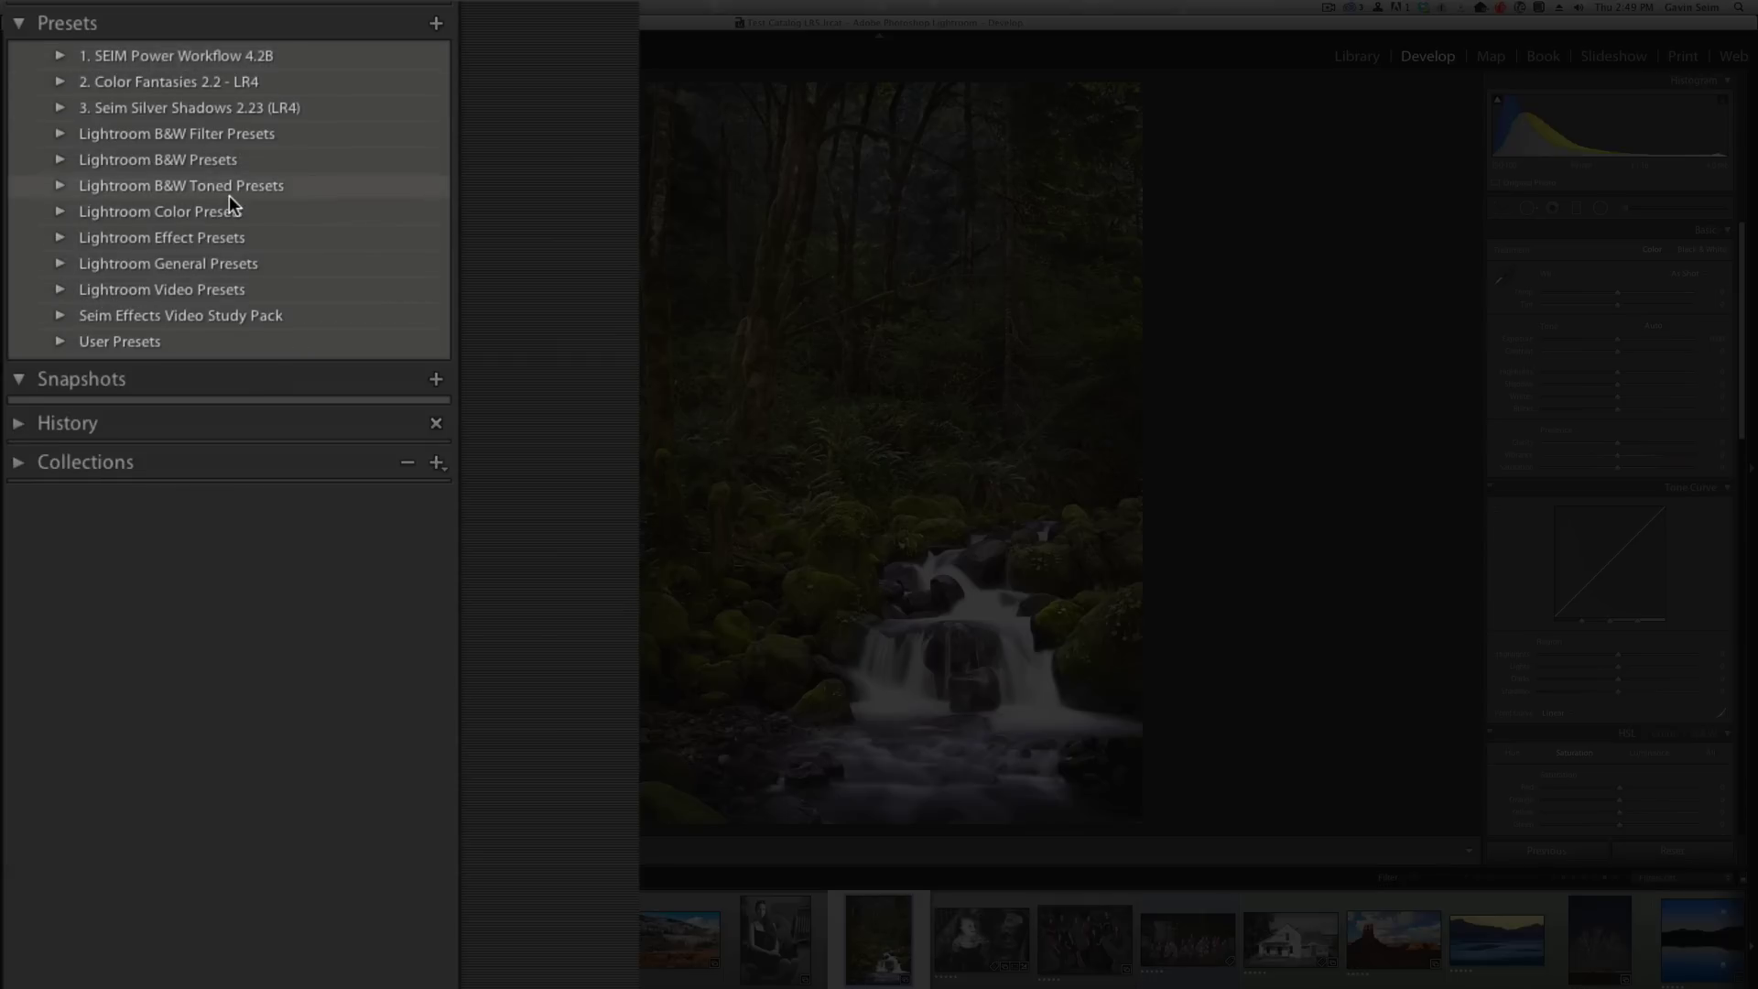
Step: Browse a User Presets import to Desktop/Presets/1. Classic Vinyl 1.1, then cancel it
right_click(165, 337)
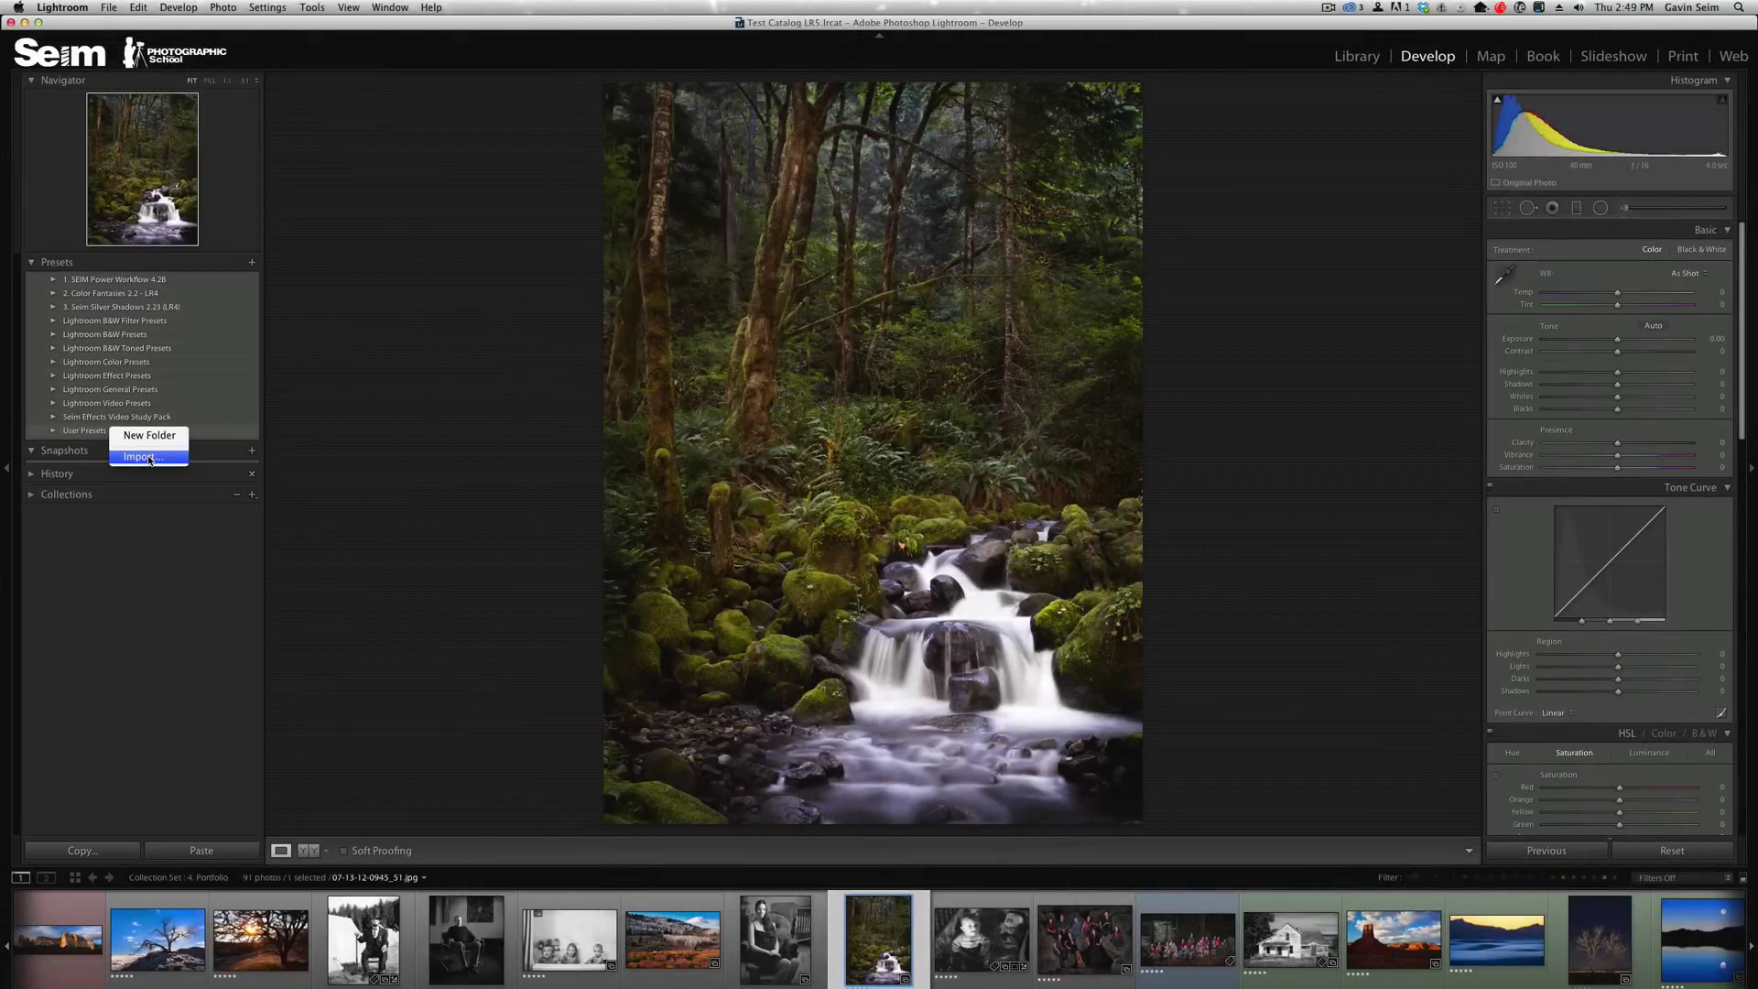
left_click(715, 430)
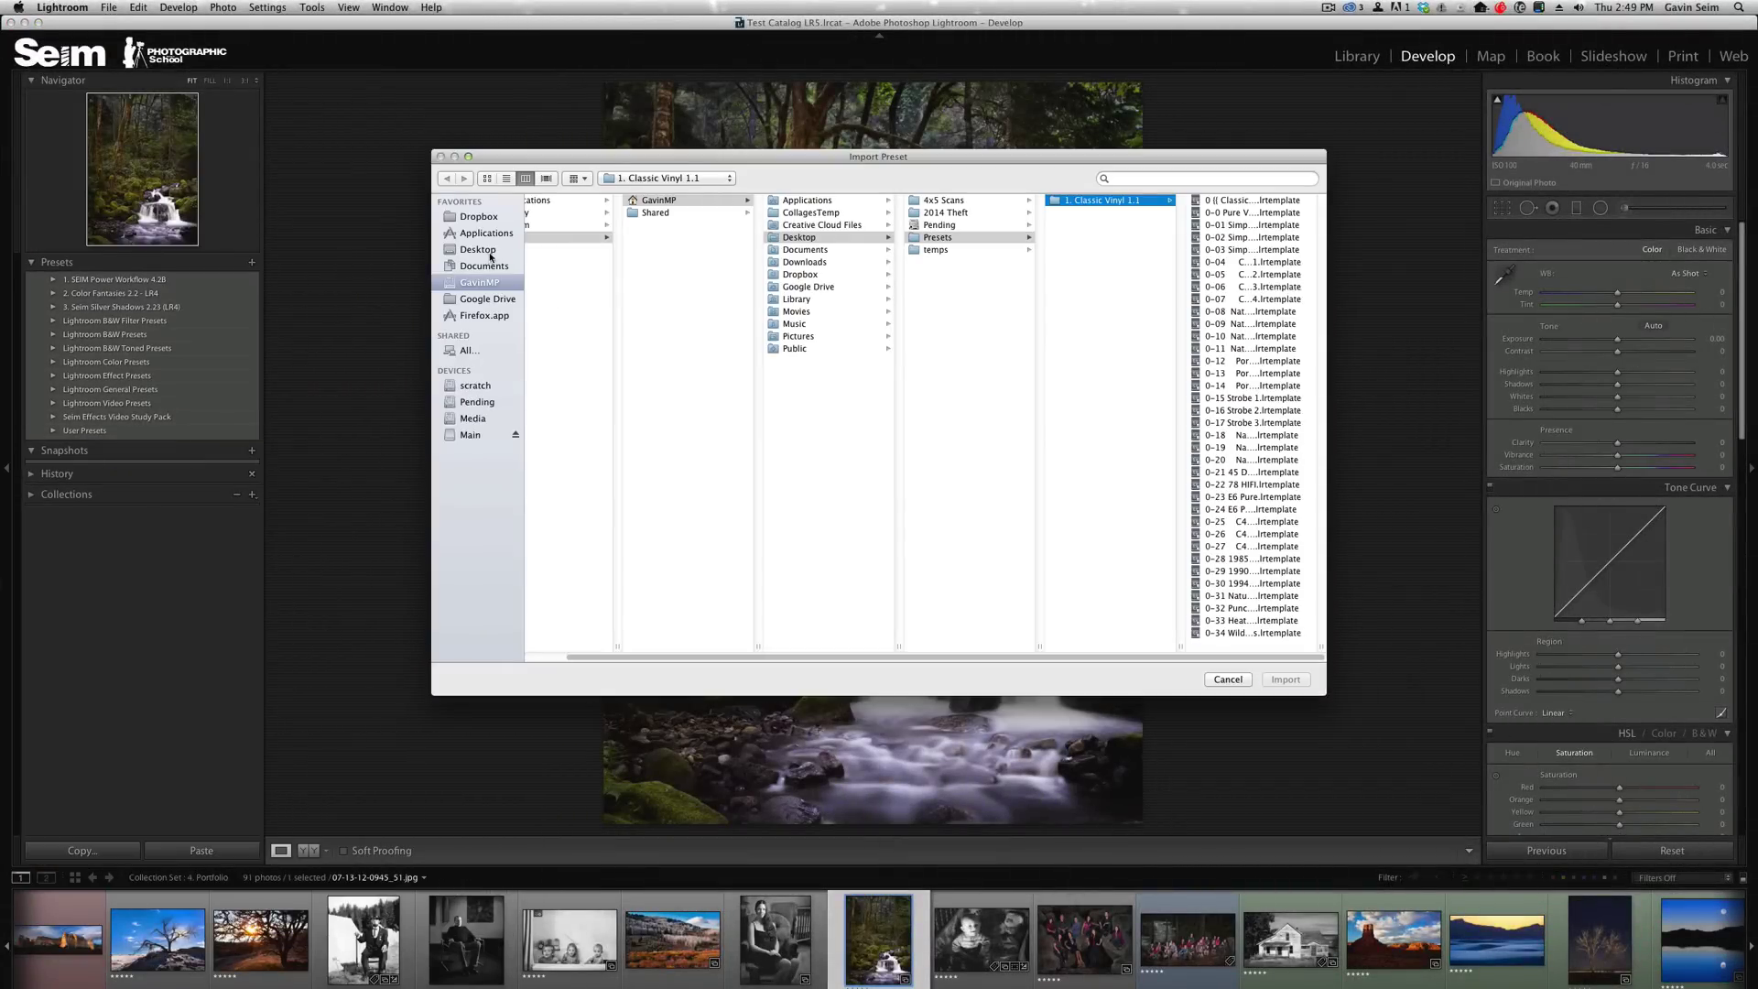
left_click(479, 249)
left_click(495, 255)
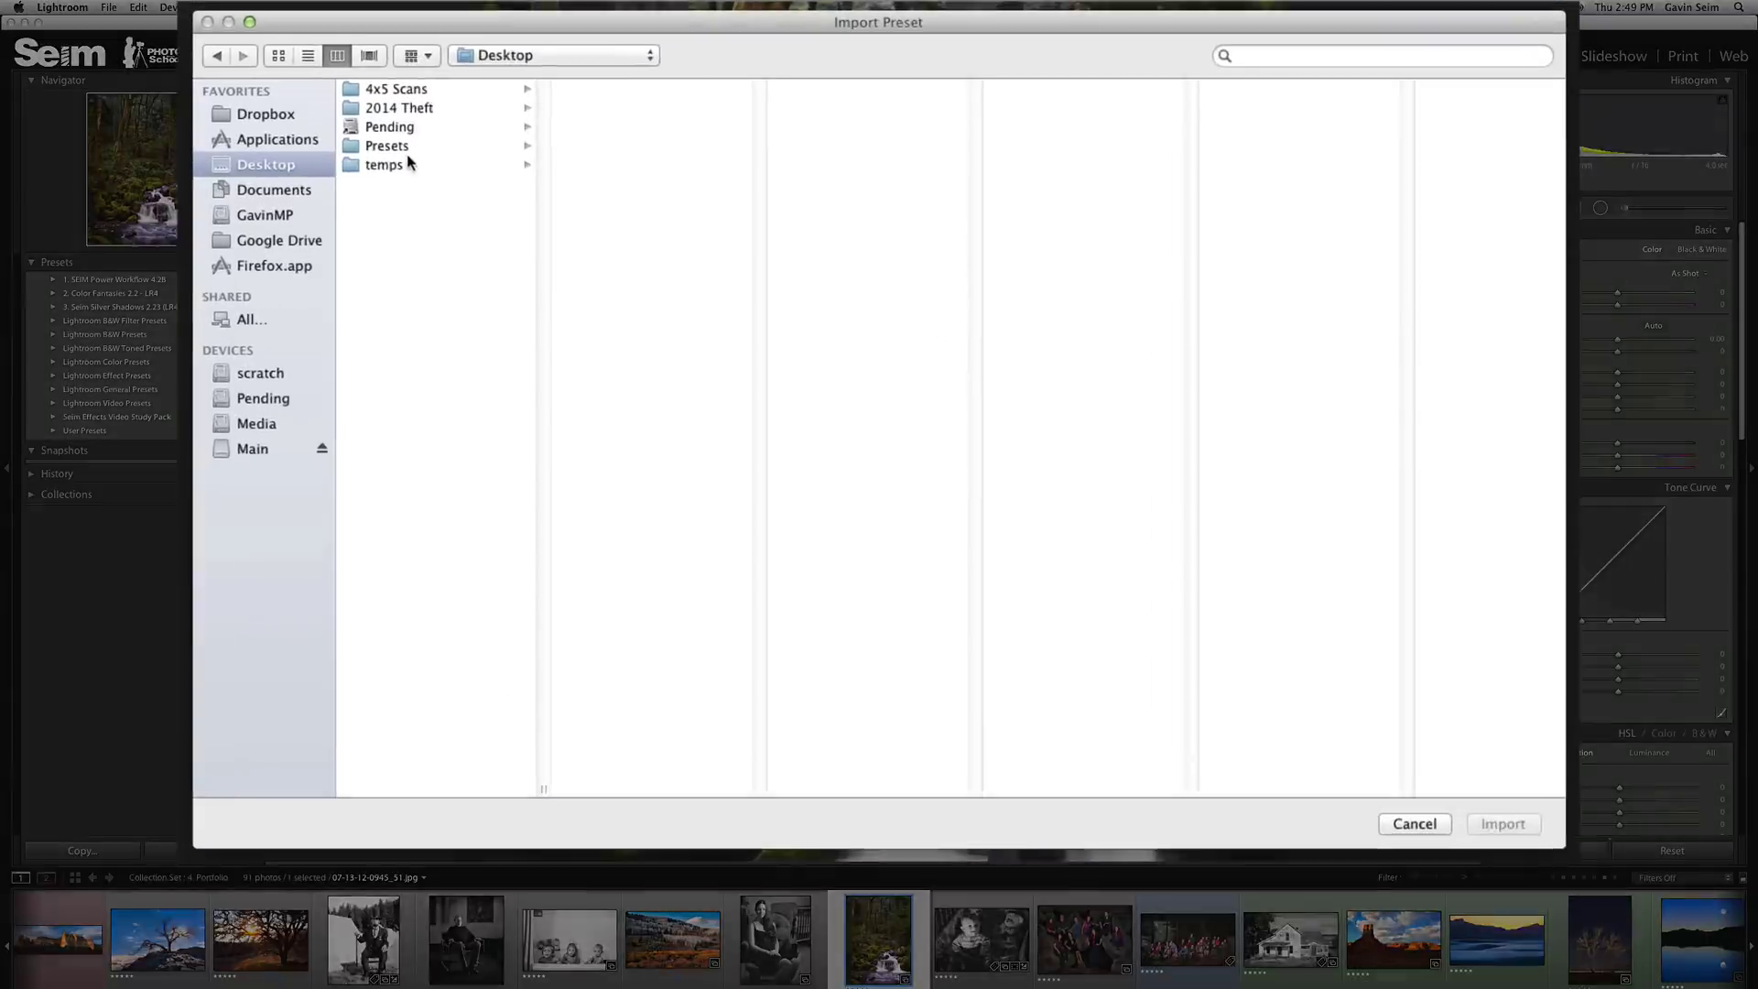
left_click(569, 238)
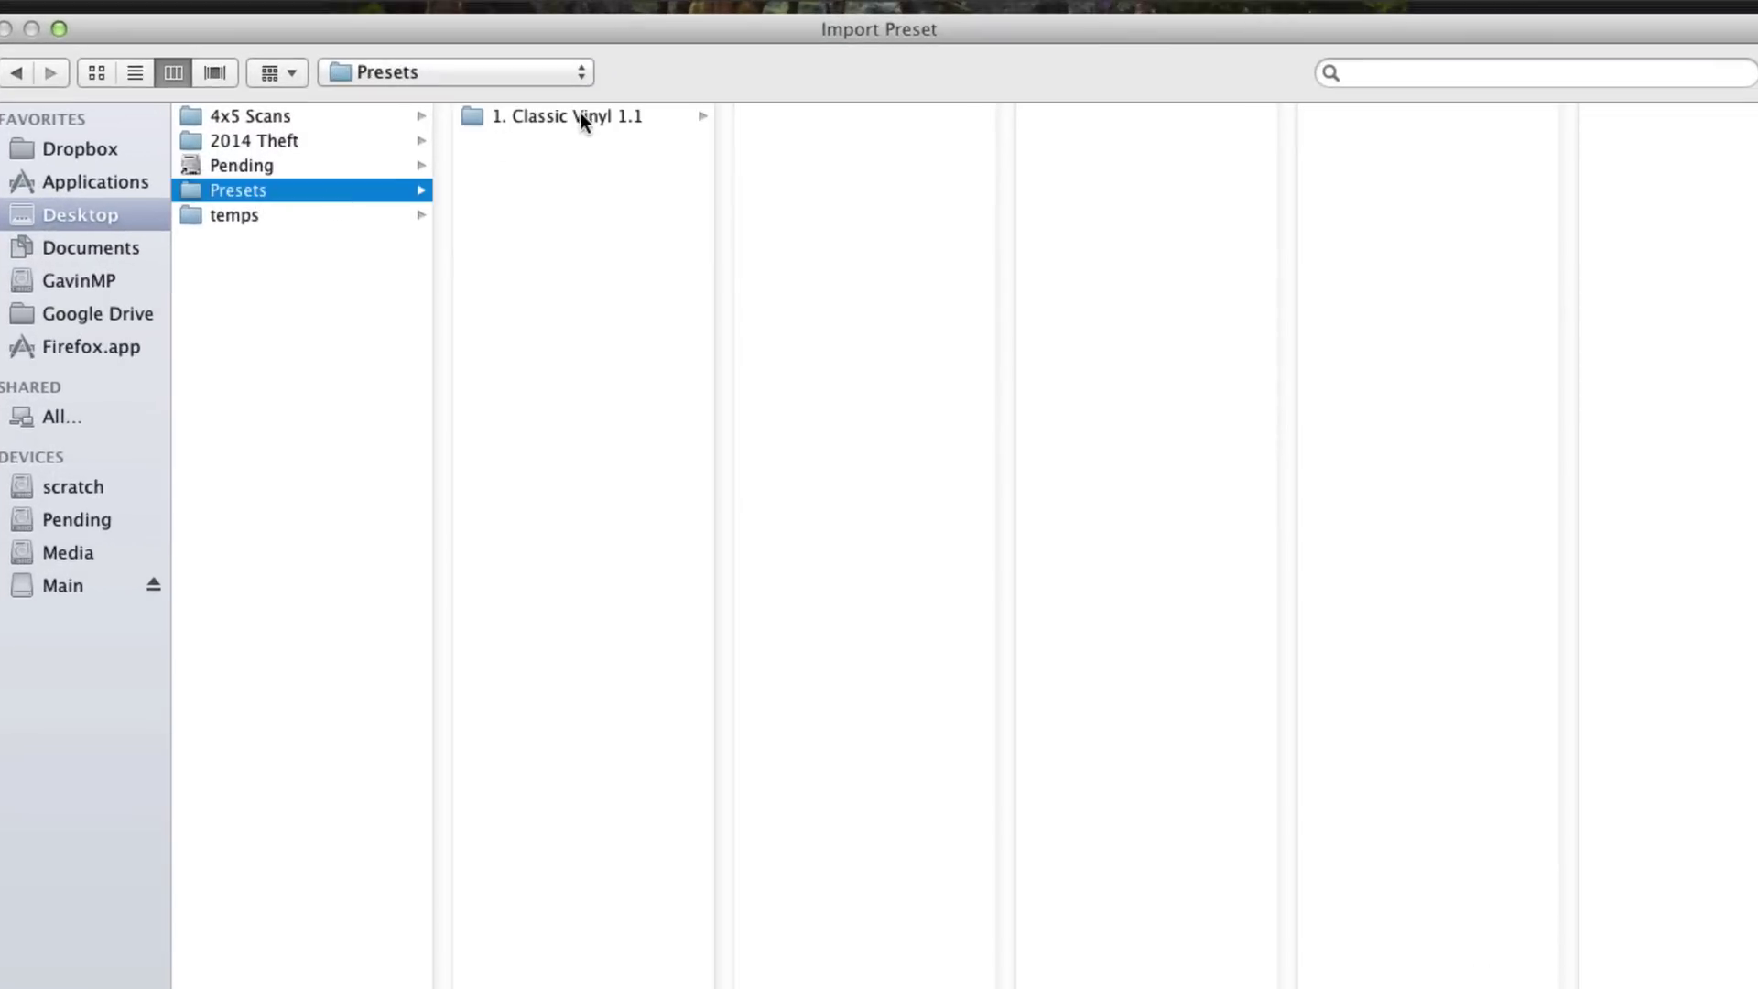
left_click(732, 200)
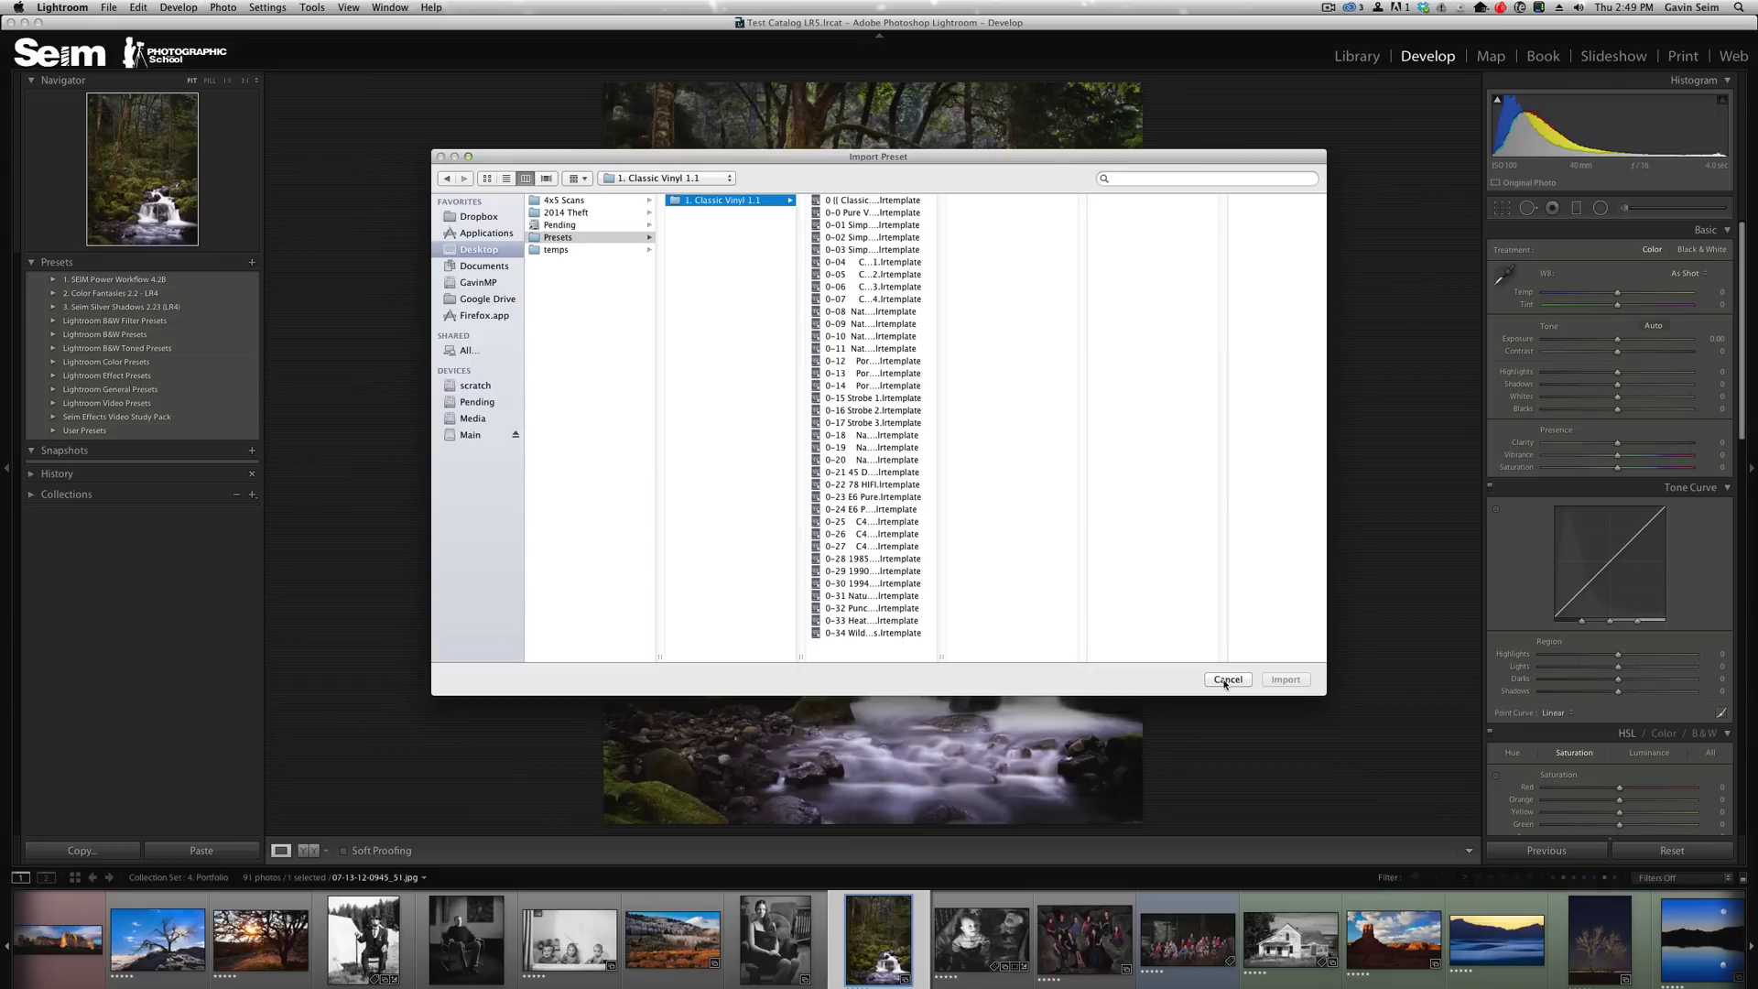
left_click(1221, 680)
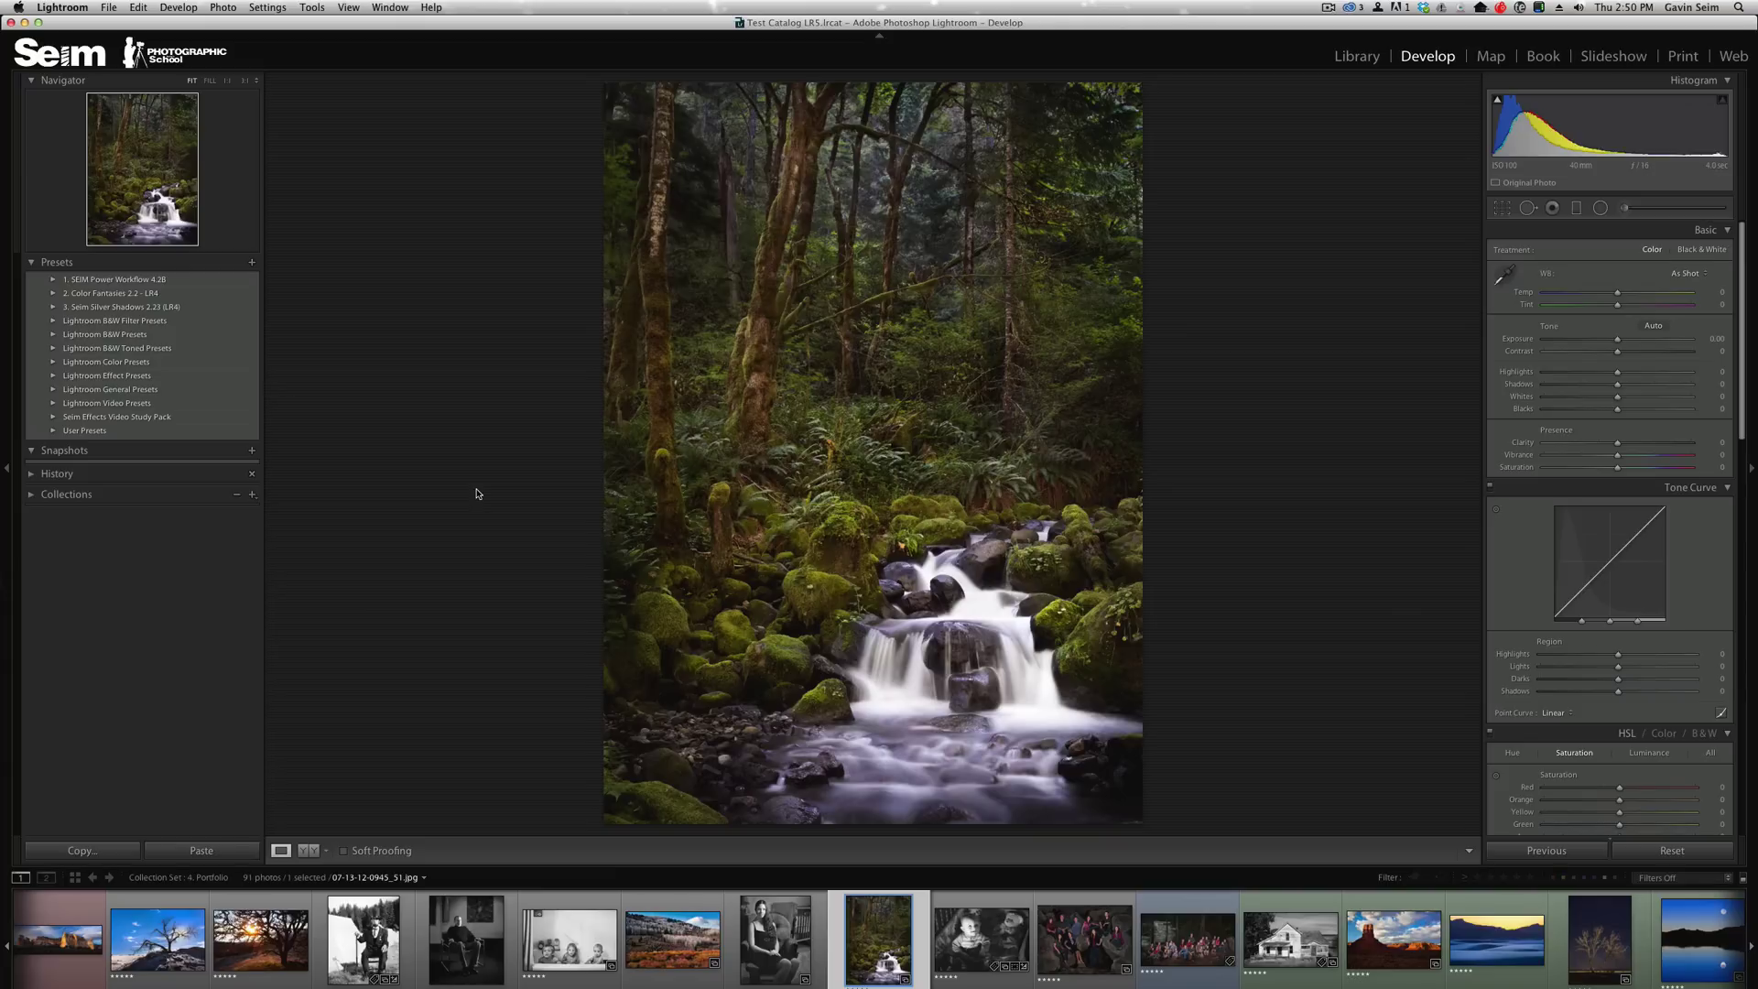
Step: Open Lightroom Preferences on the Presets tab, where Store presets with this catalog is unchecked
left_click(73, 7)
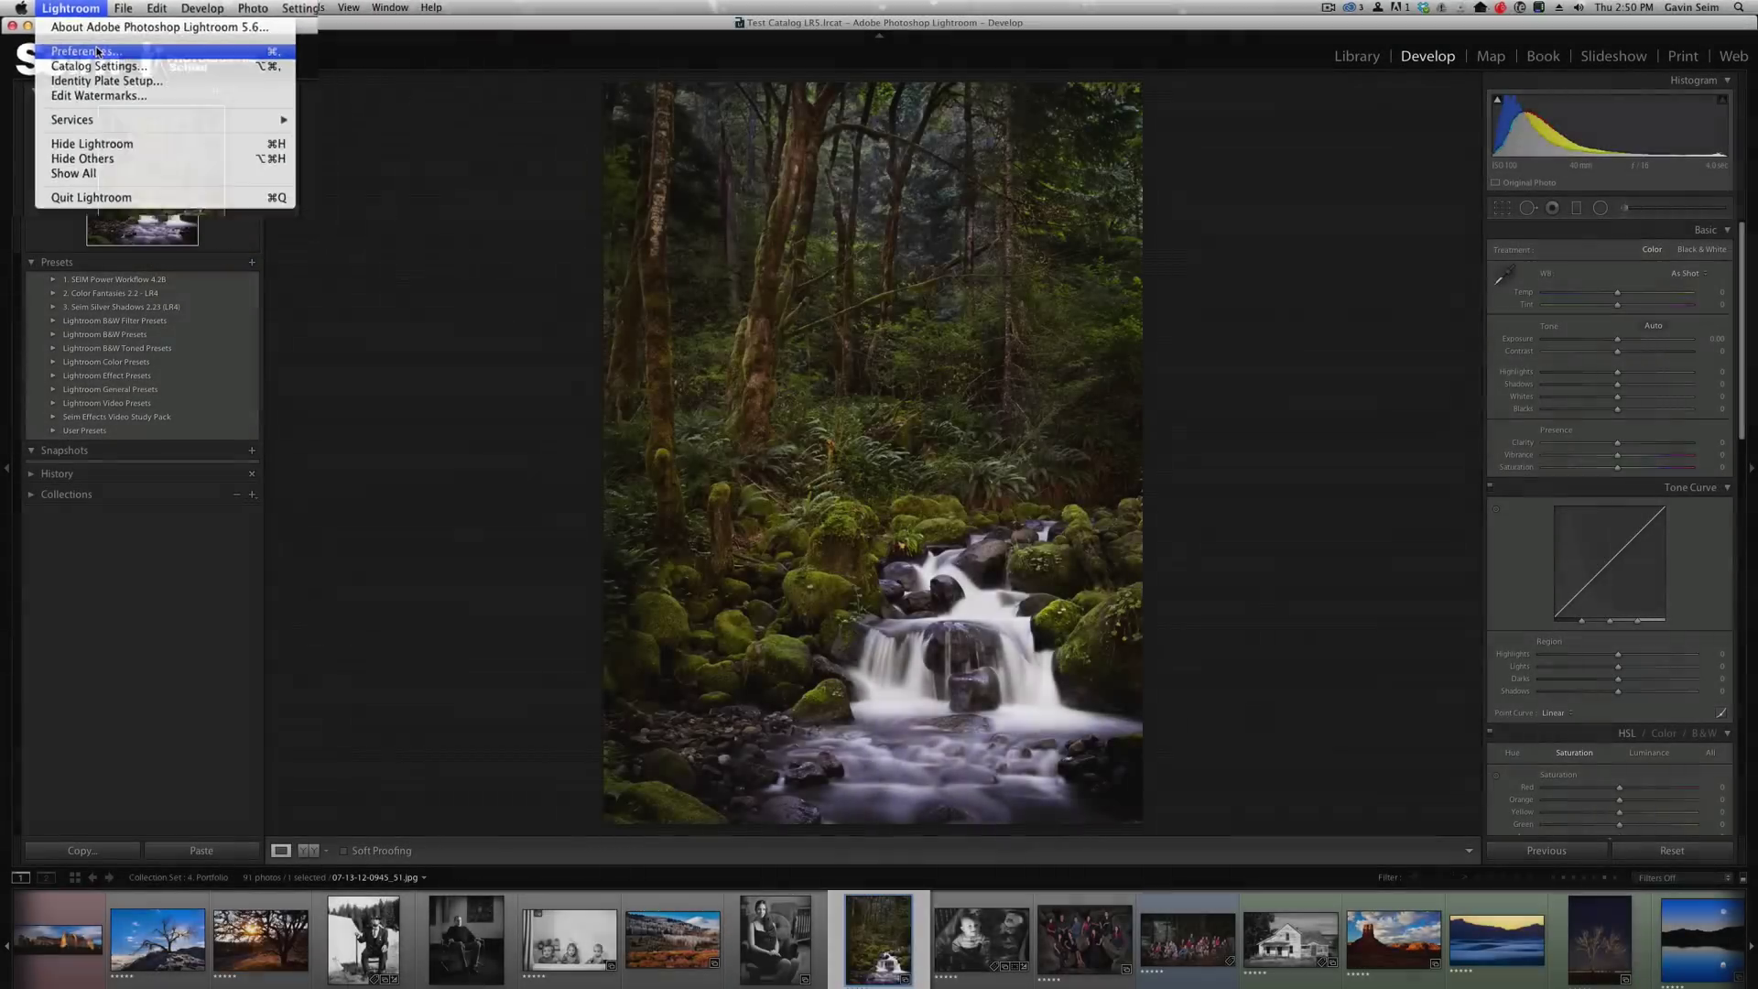
left_click(147, 89)
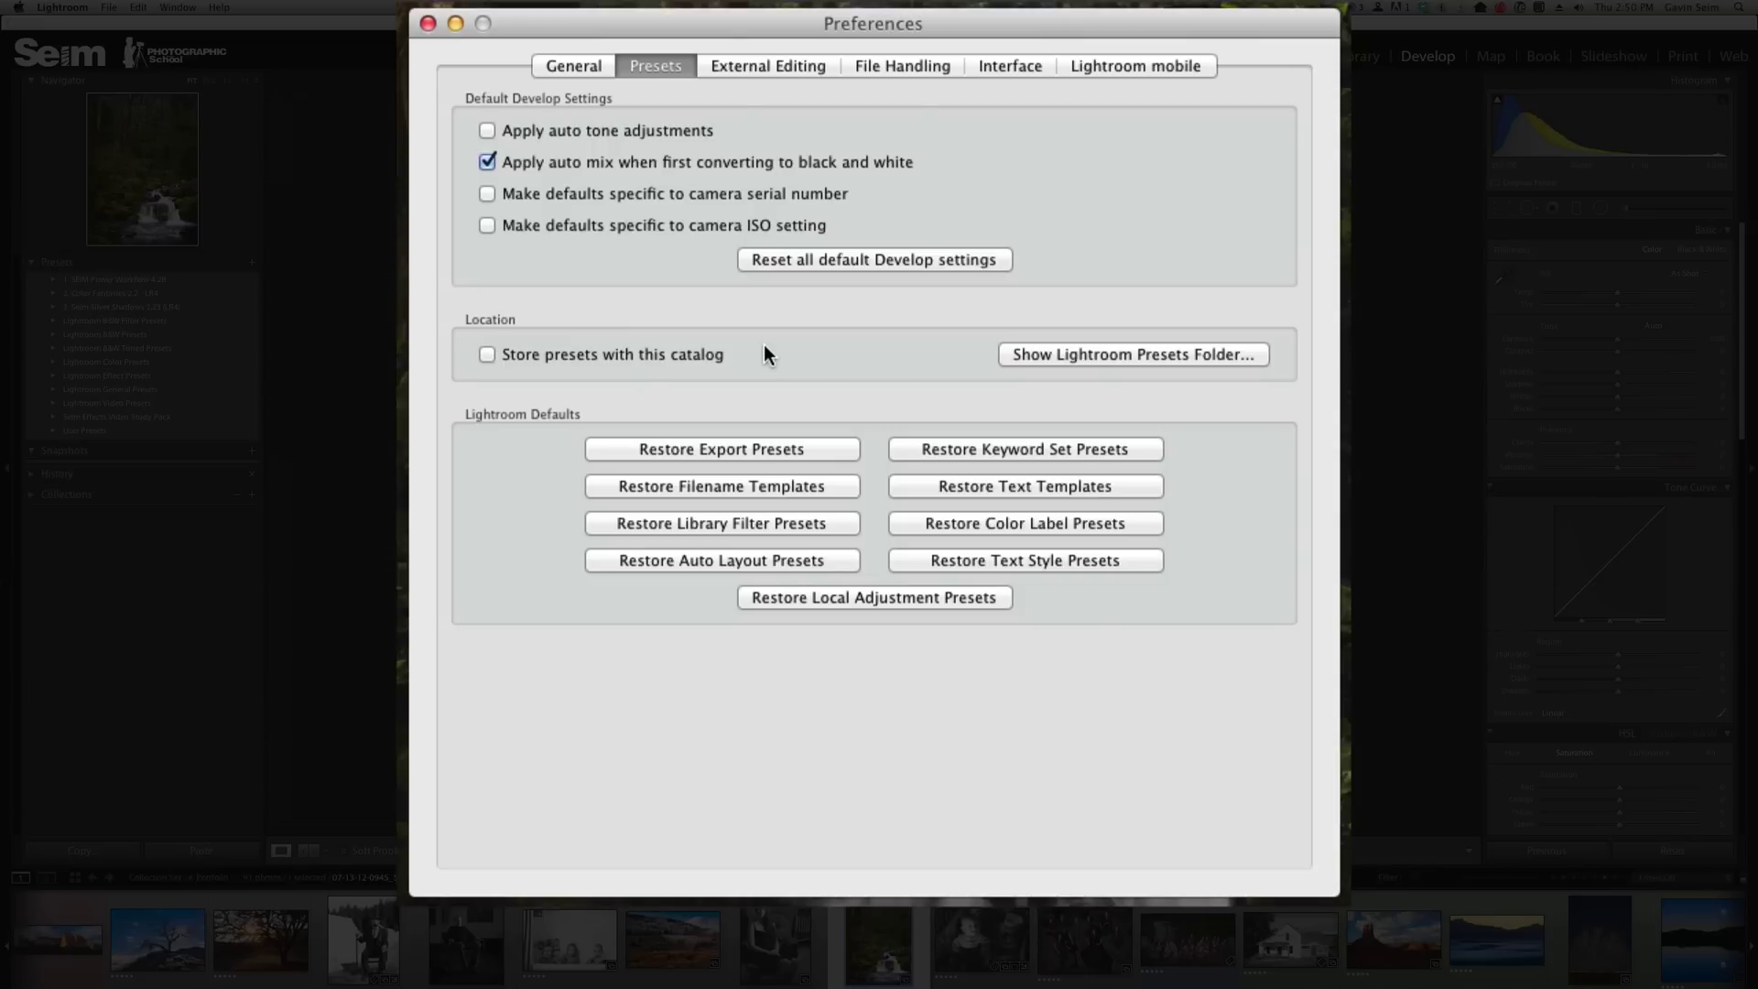
Step: Reveal Lightroom's presets folder in Finder, then reposition and enlarge the window and widen its last column
left_click(1141, 351)
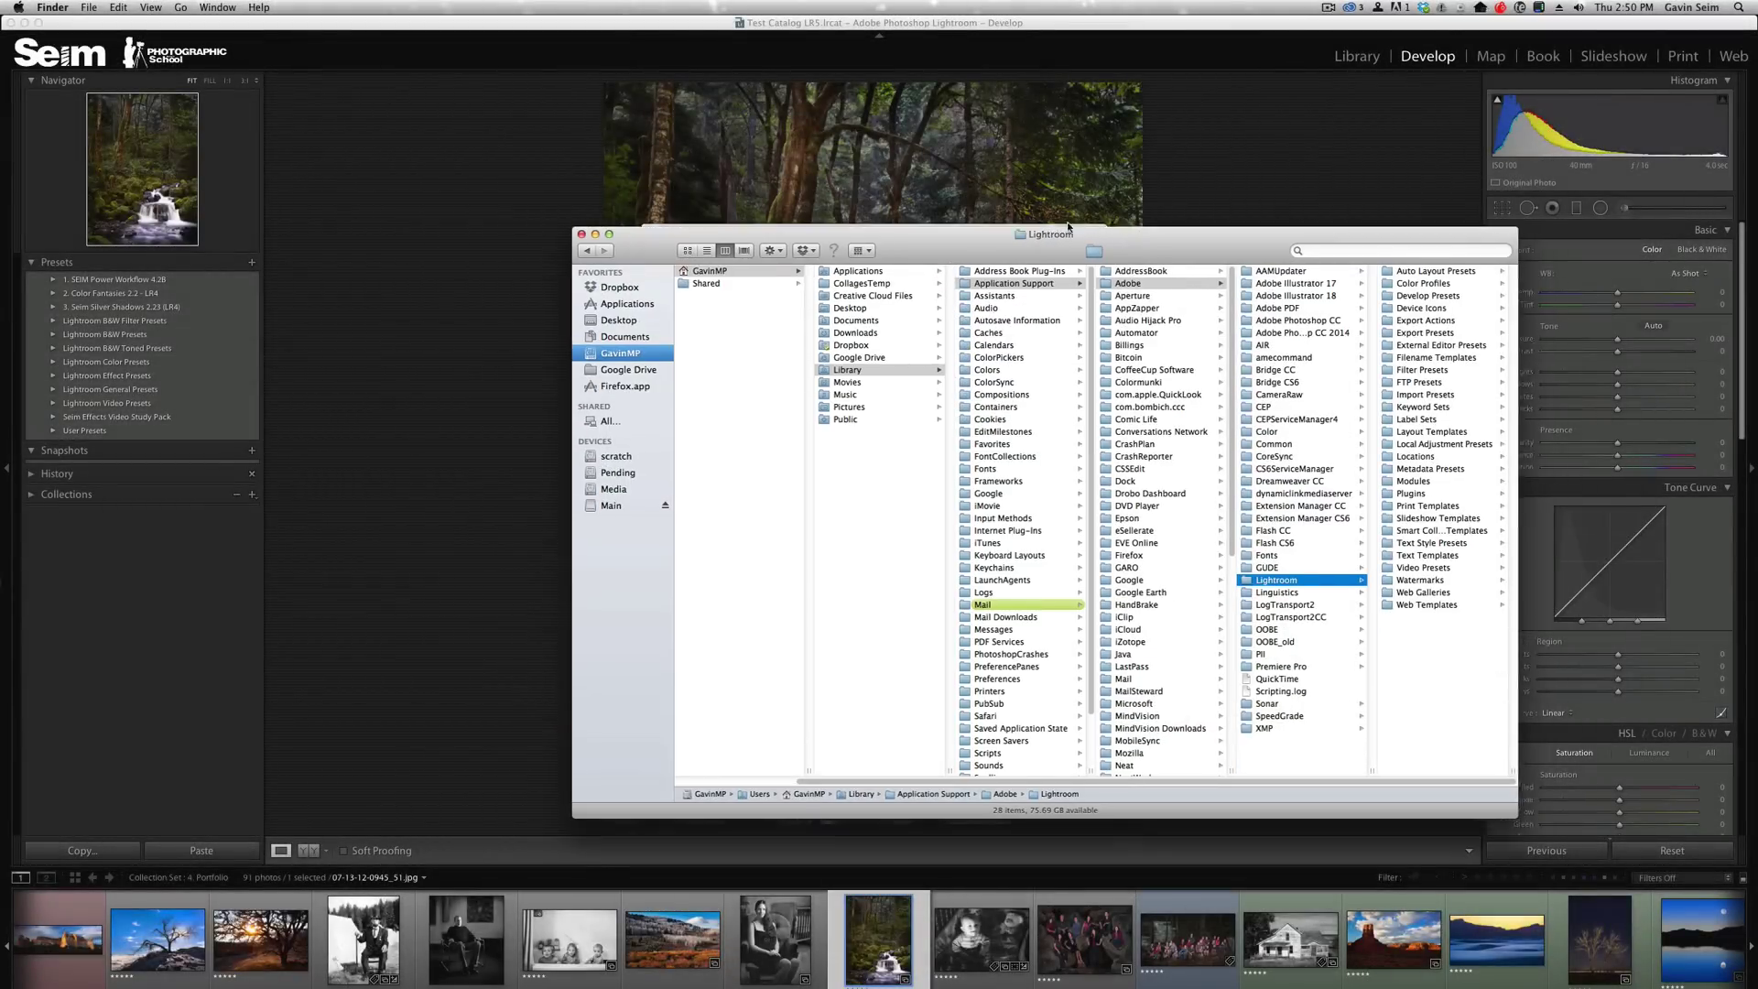
left_click_drag(1068, 229, 716, 146)
left_click_drag(1164, 731, 1418, 807)
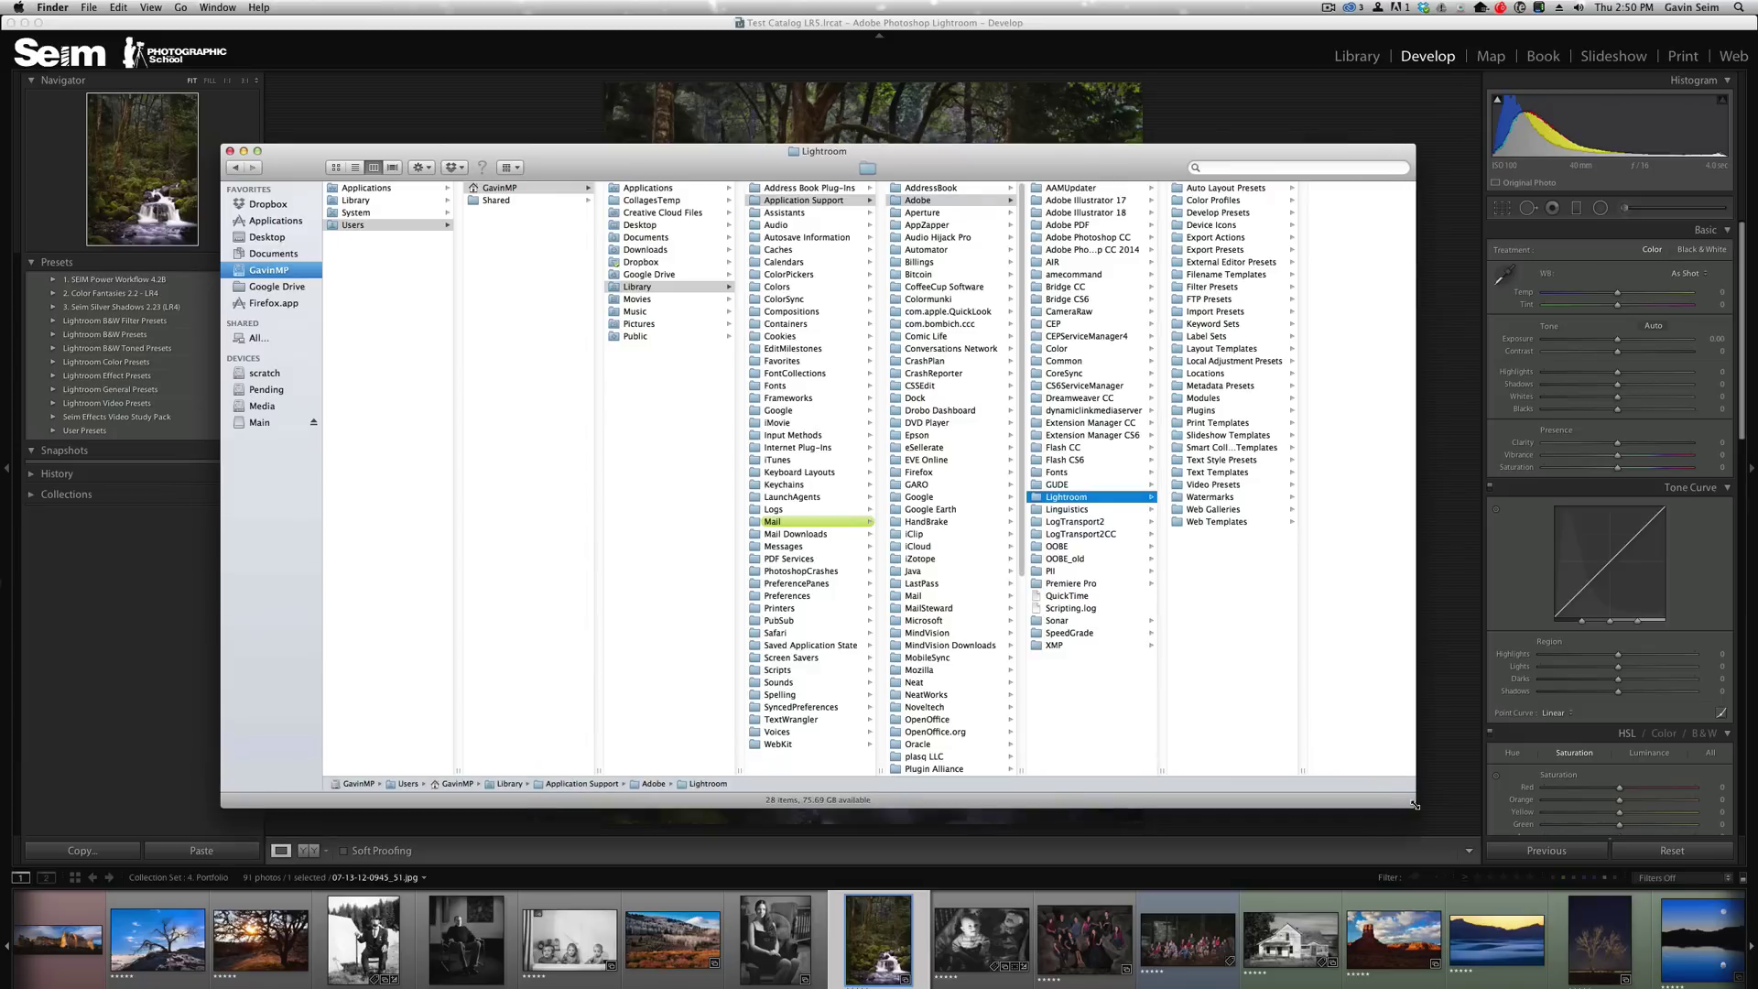
left_click_drag(1298, 769, 1426, 769)
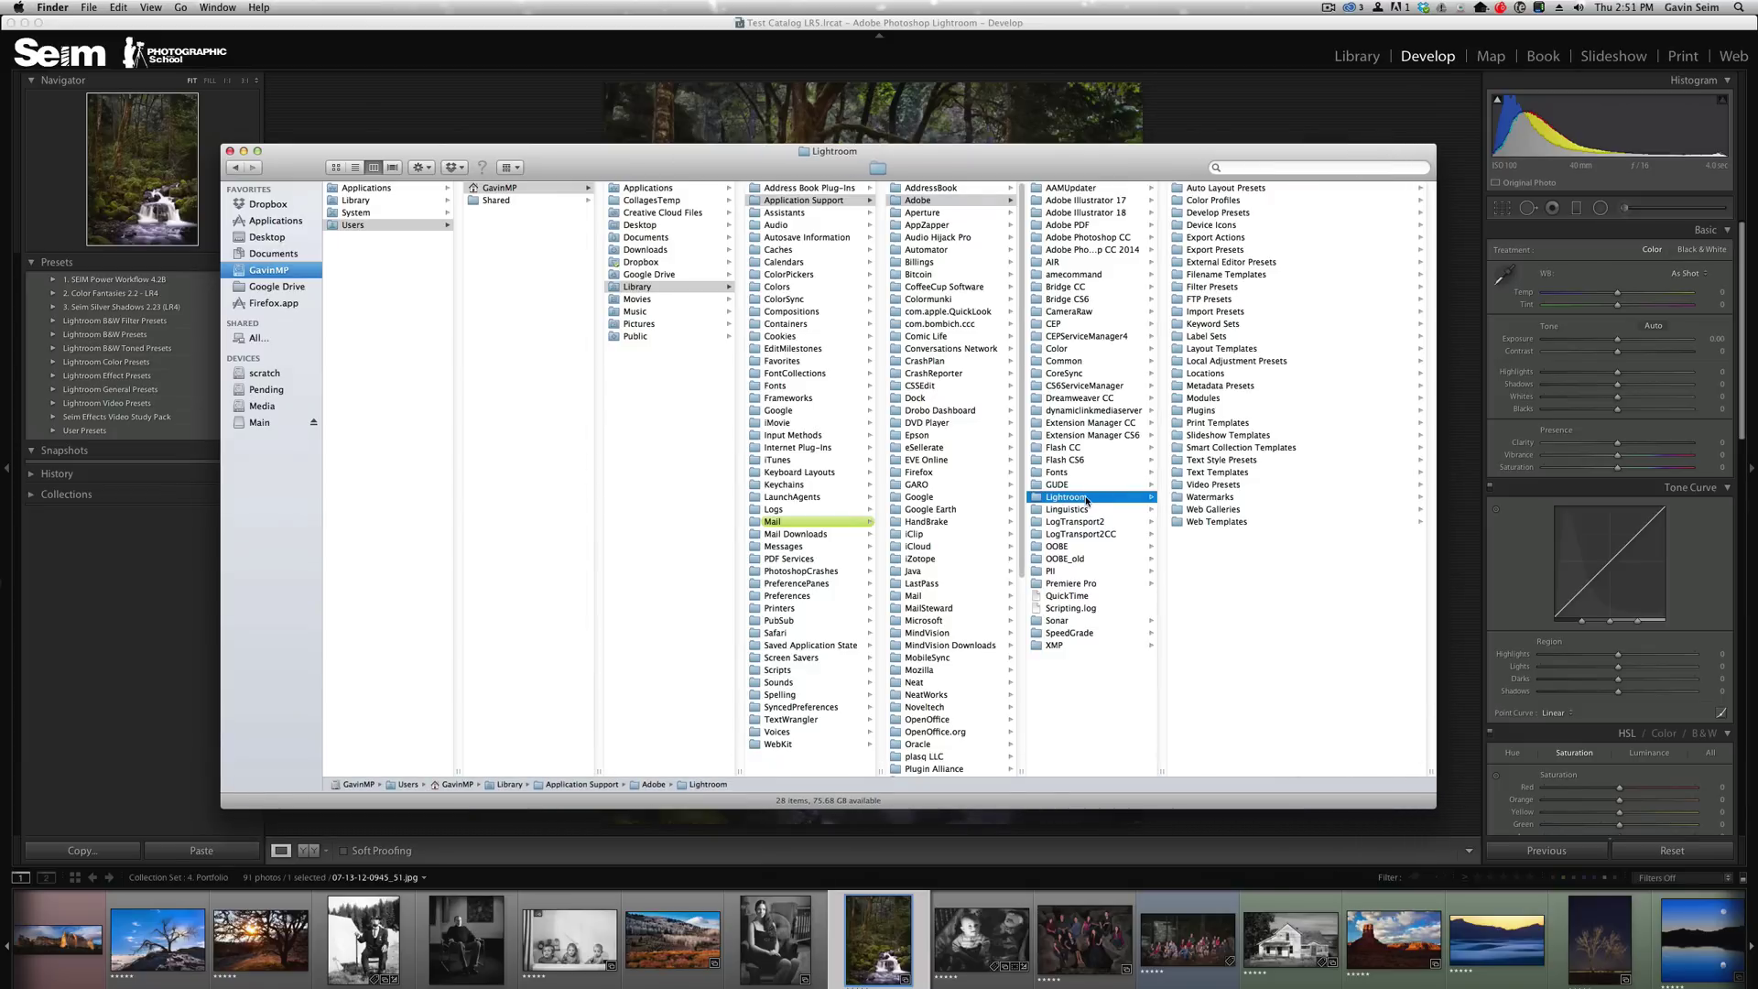
Step: Open the Develop Presets folder to list SEIM Power Workflow, Color Fantasies, Silver Shadows and User Presets
left_click_drag(1315, 616, 1246, 181)
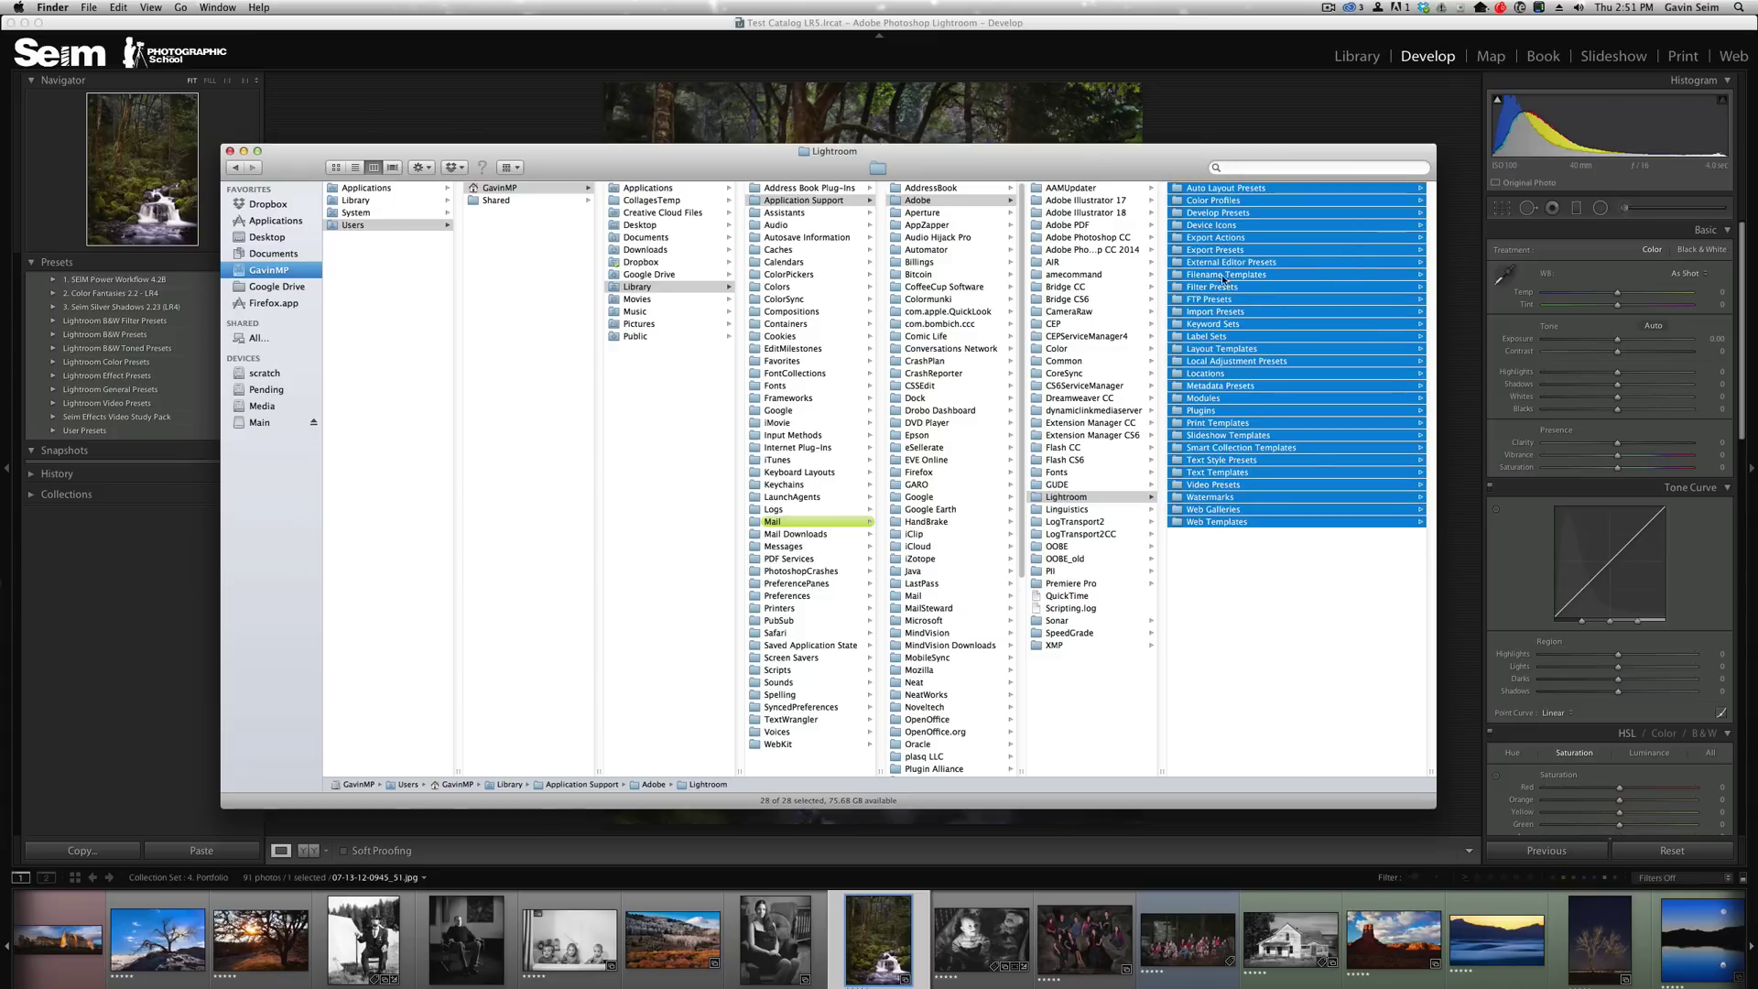
left_click(1255, 595)
left_click(1214, 213)
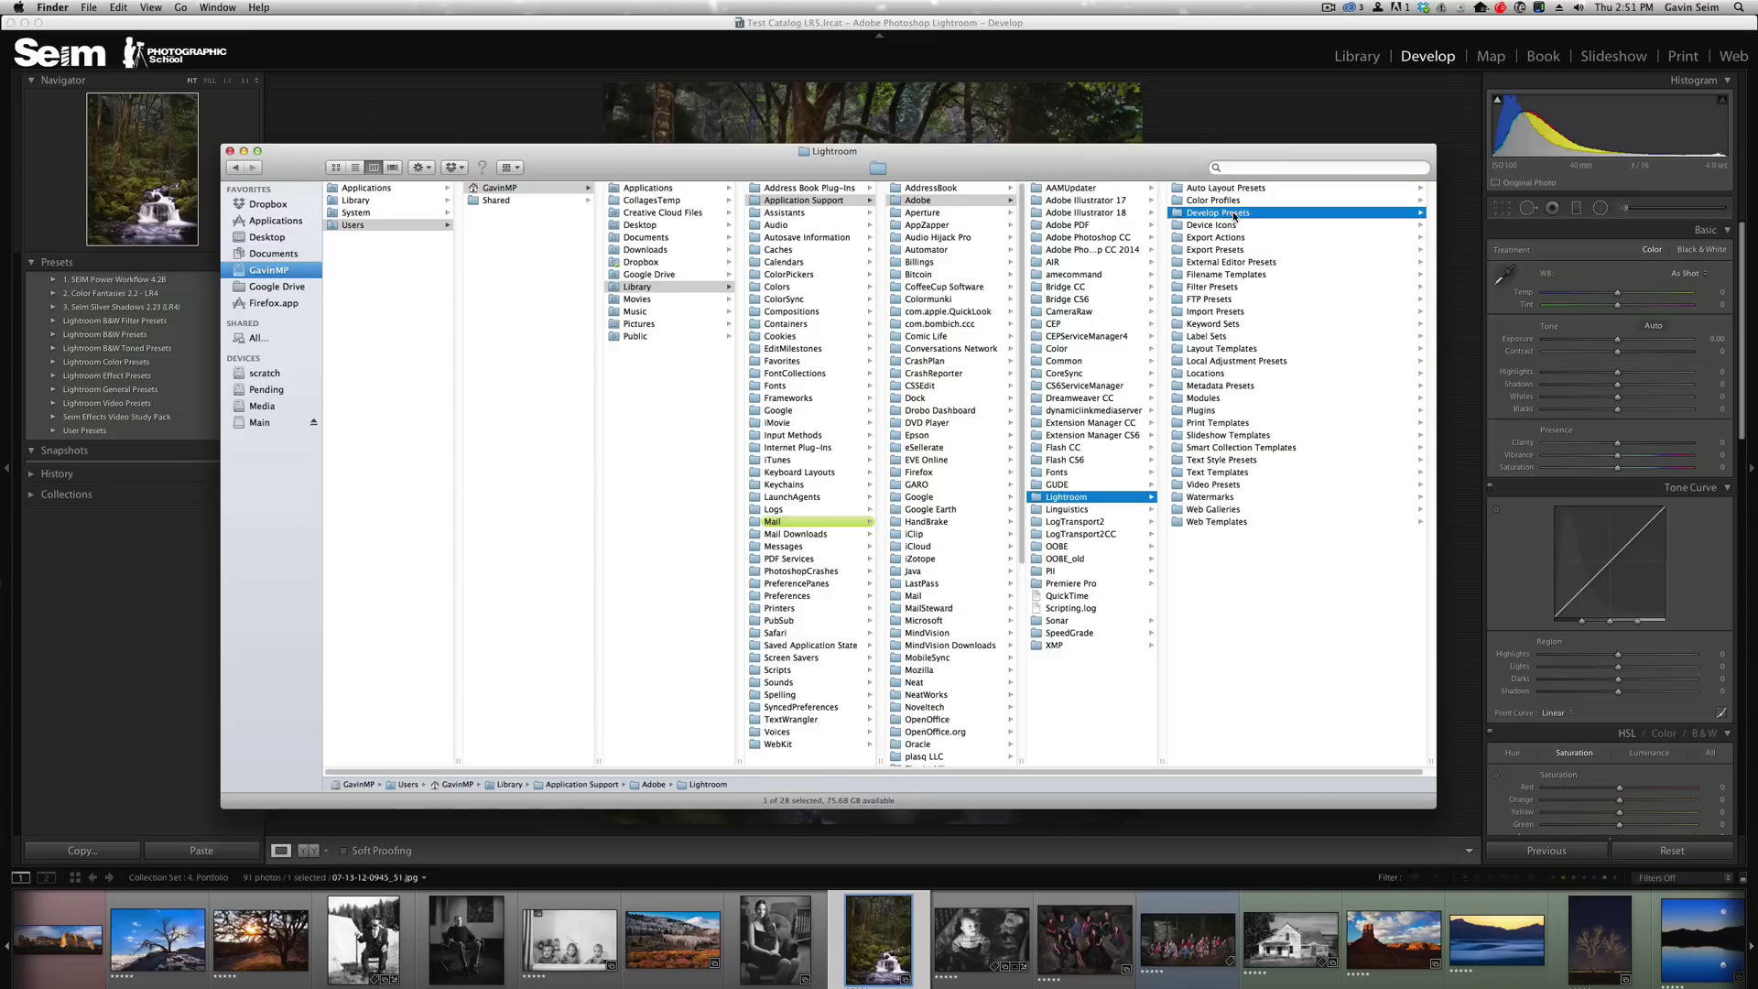
left_click(1310, 115)
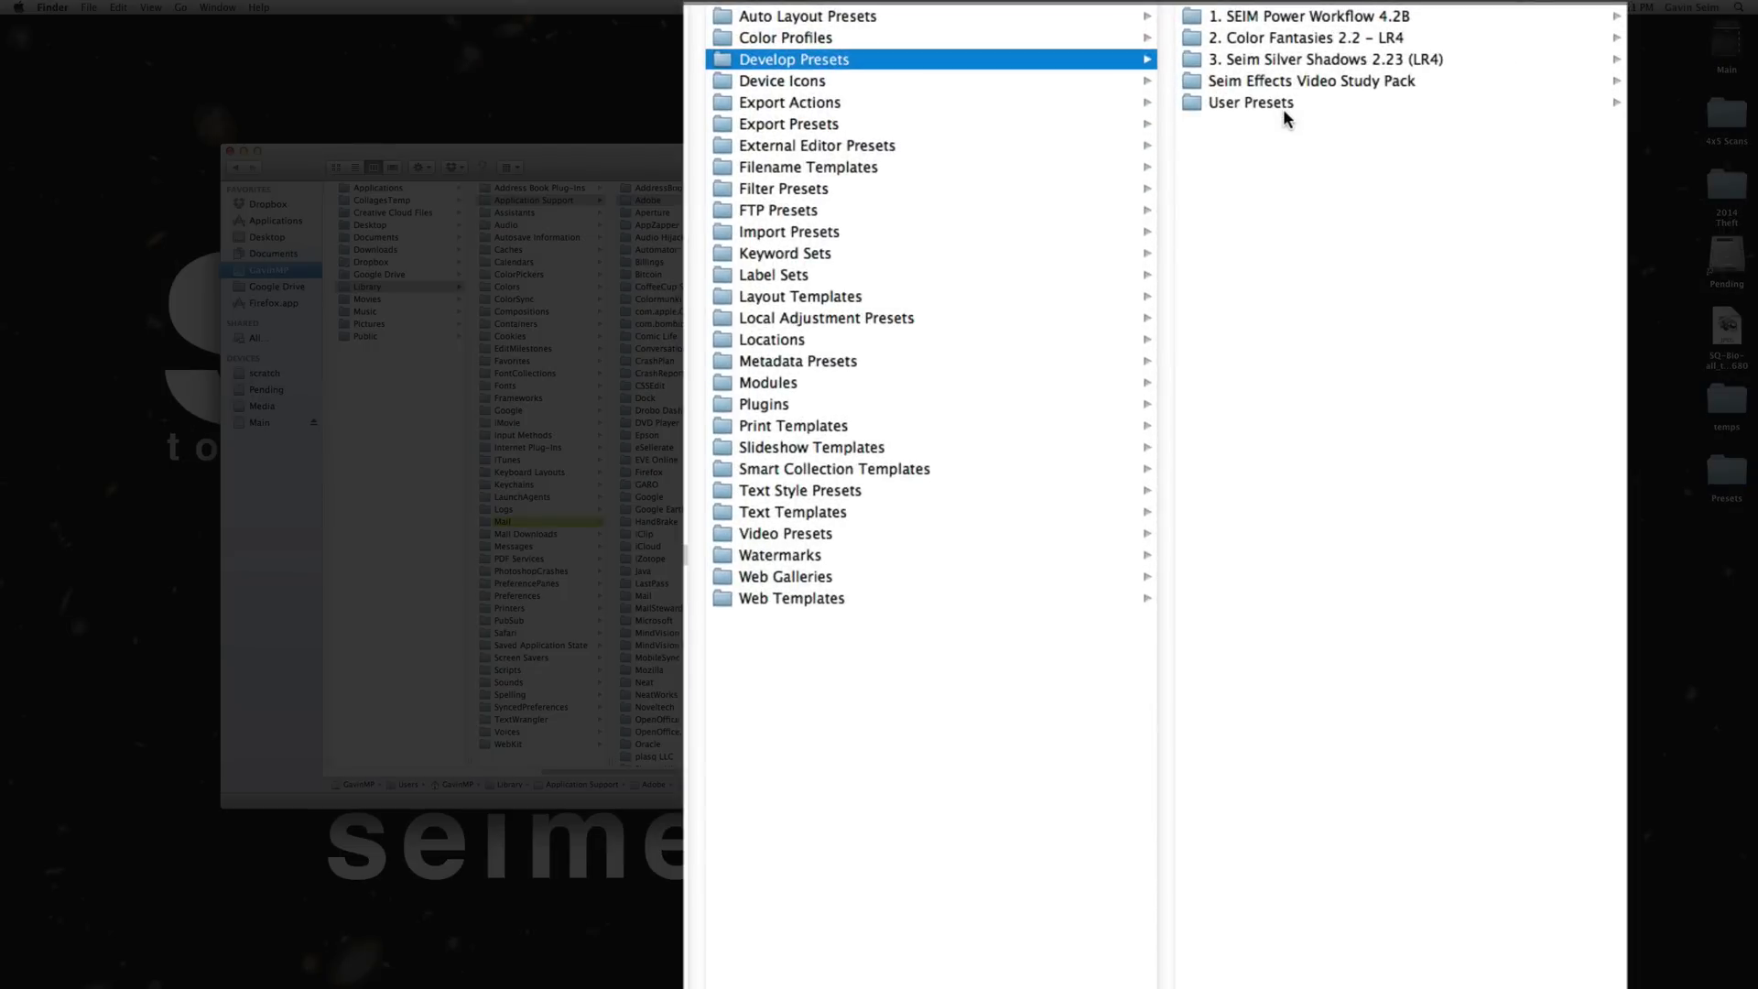
Step: Copy 1. Classic Vinyl 1.1 from the Desktop Presets folder into Lightroom's Develop Presets folder
double_click(1727, 475)
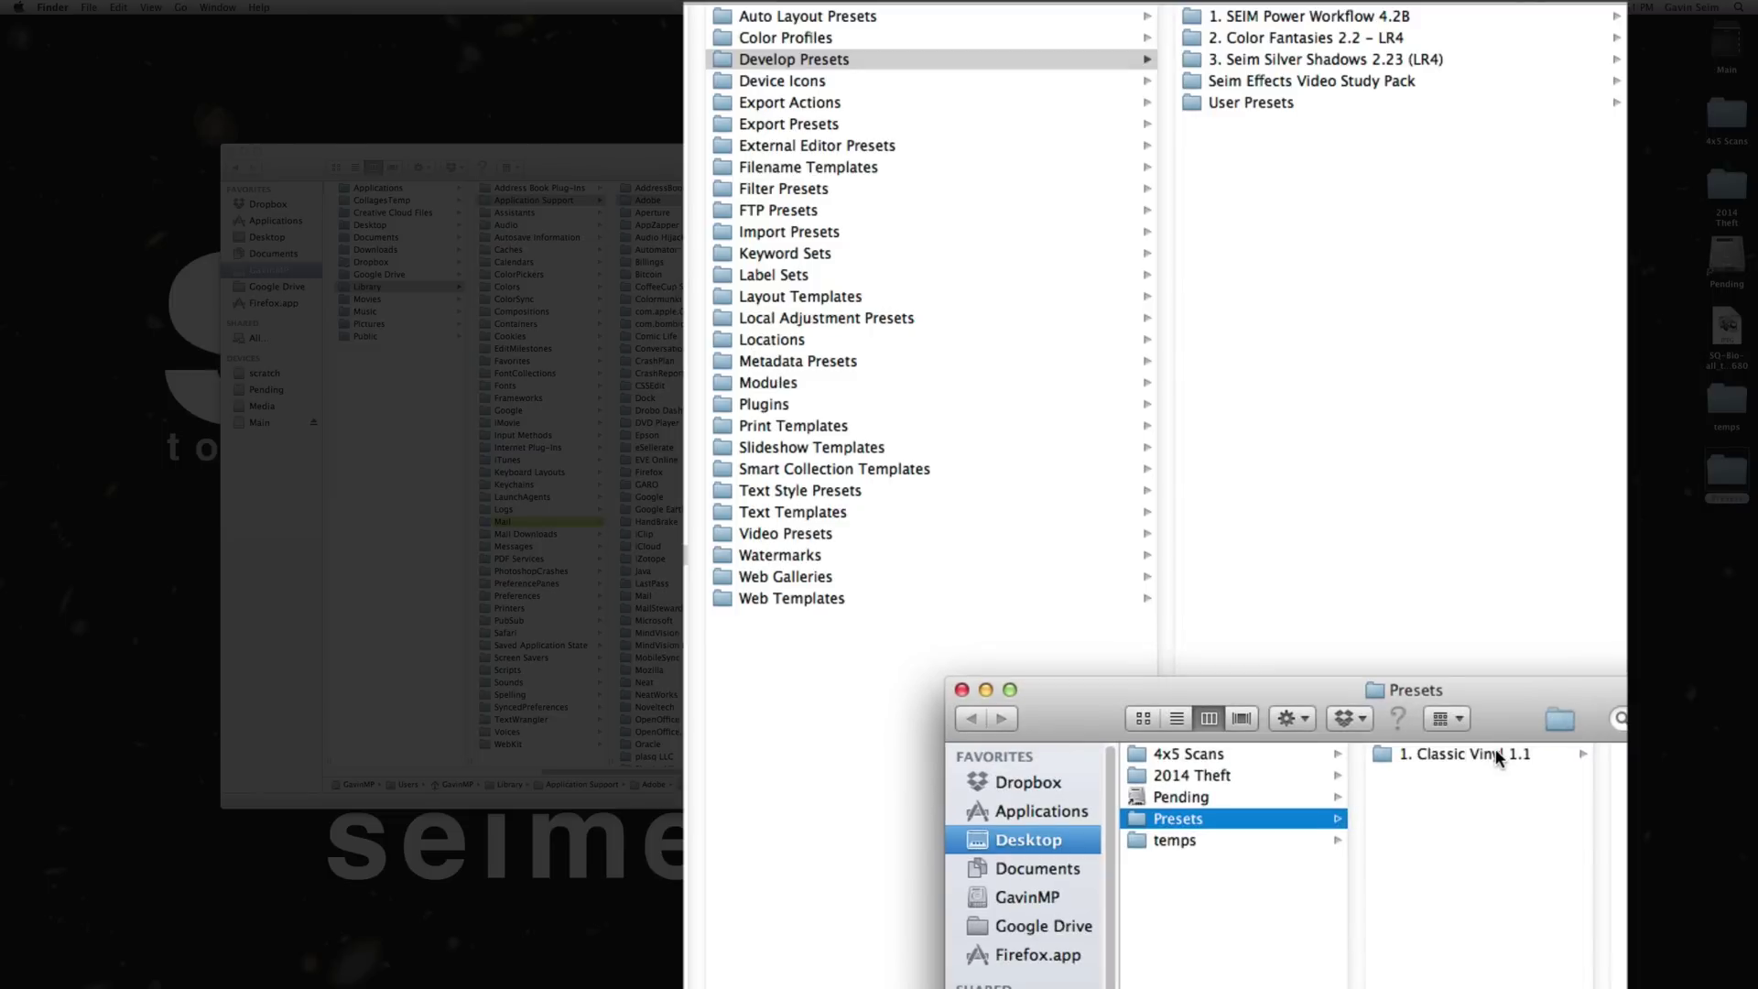
left_click_drag(1497, 750, 1388, 232)
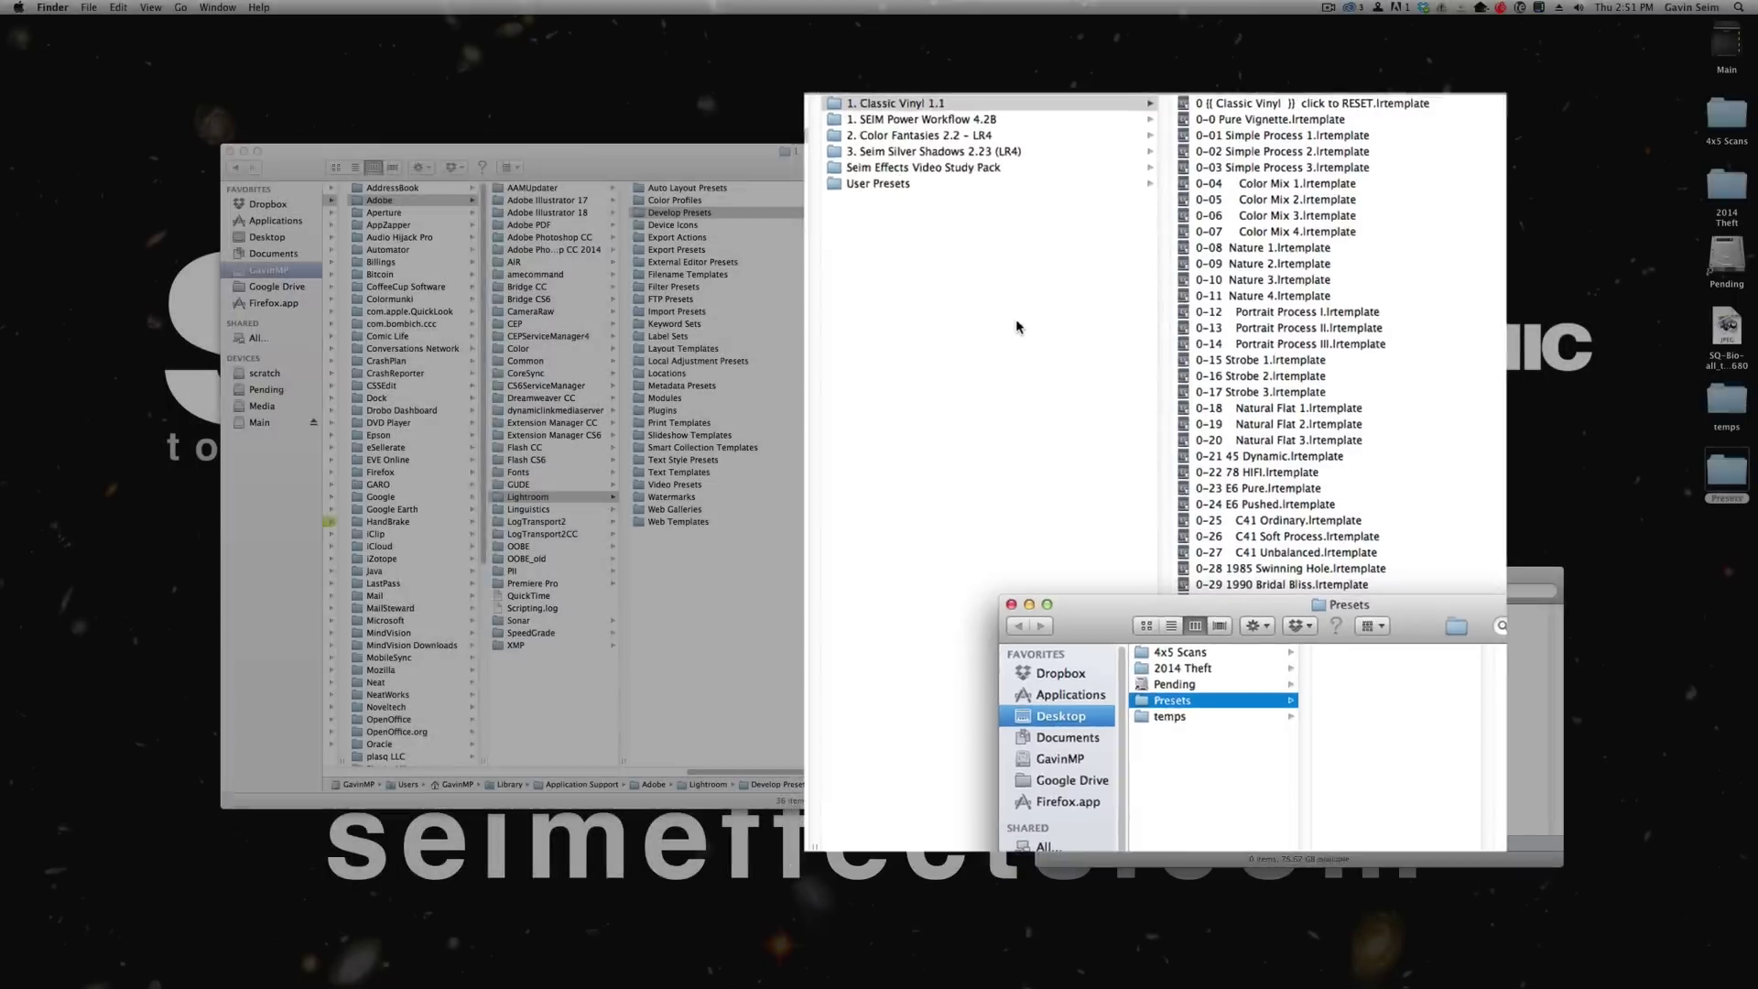
left_click(1020, 326)
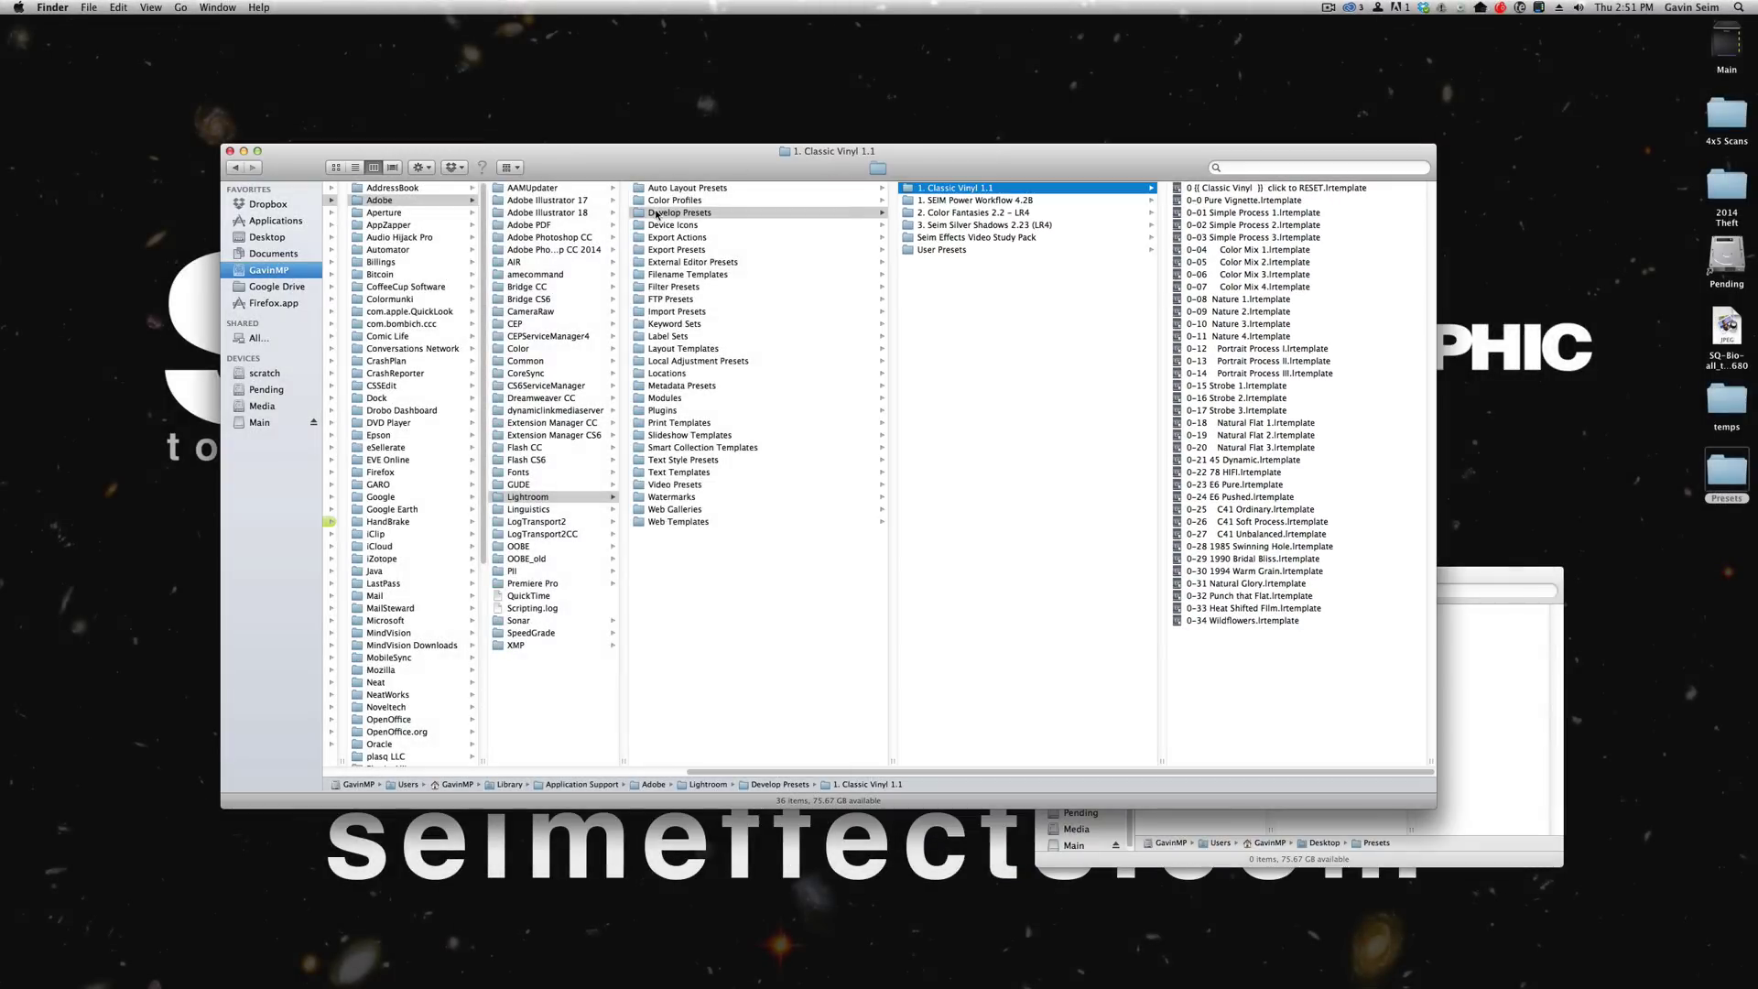
left_click(656, 214)
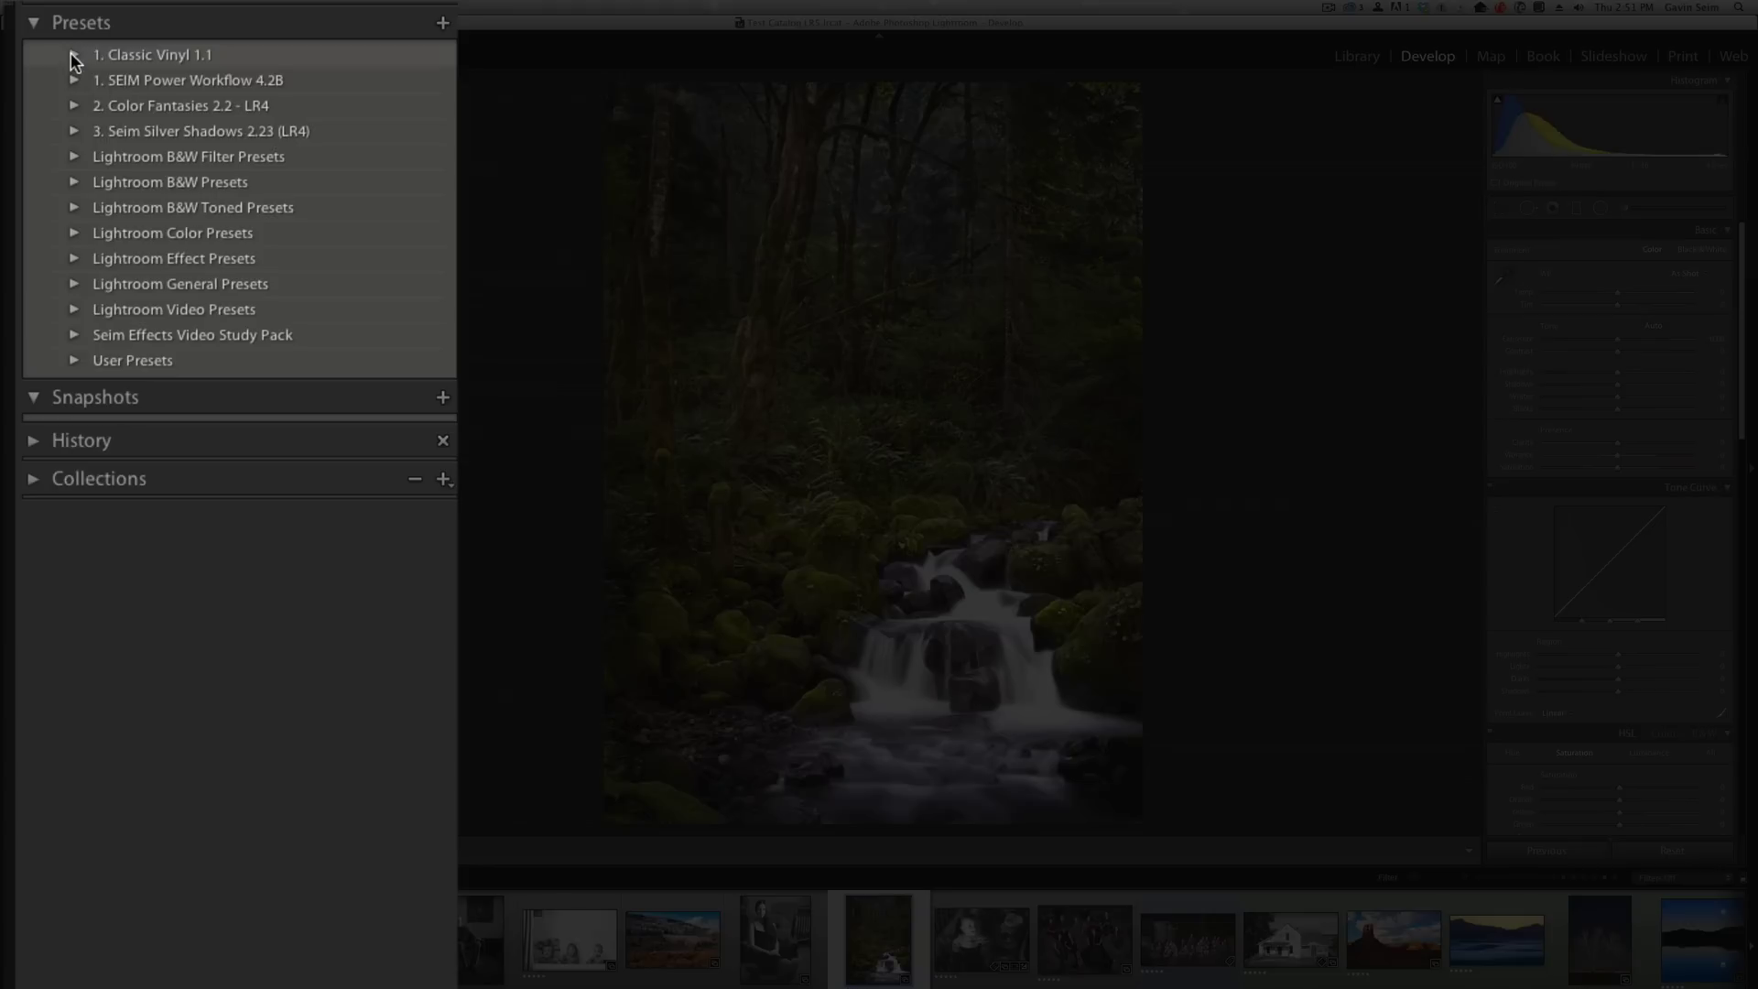
Step: Expand and collapse the newly listed 1. Classic Vinyl 1.1 folder in the Presets panel
left_click(72, 54)
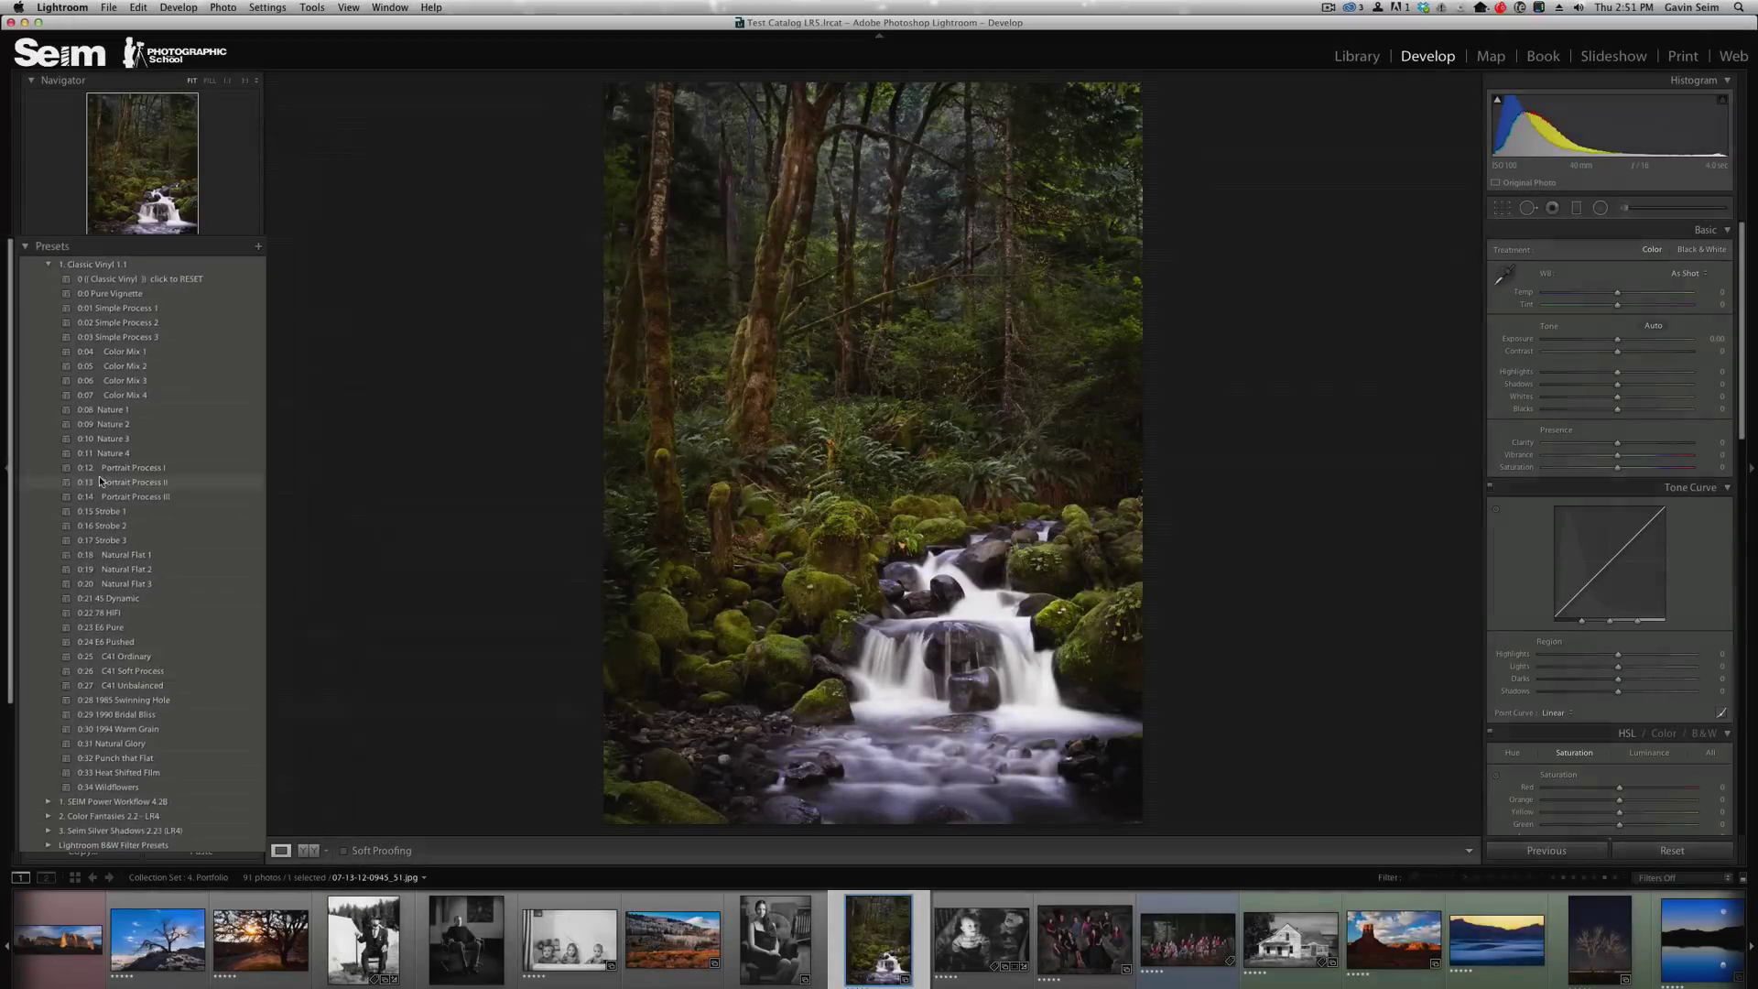
left_click(52, 280)
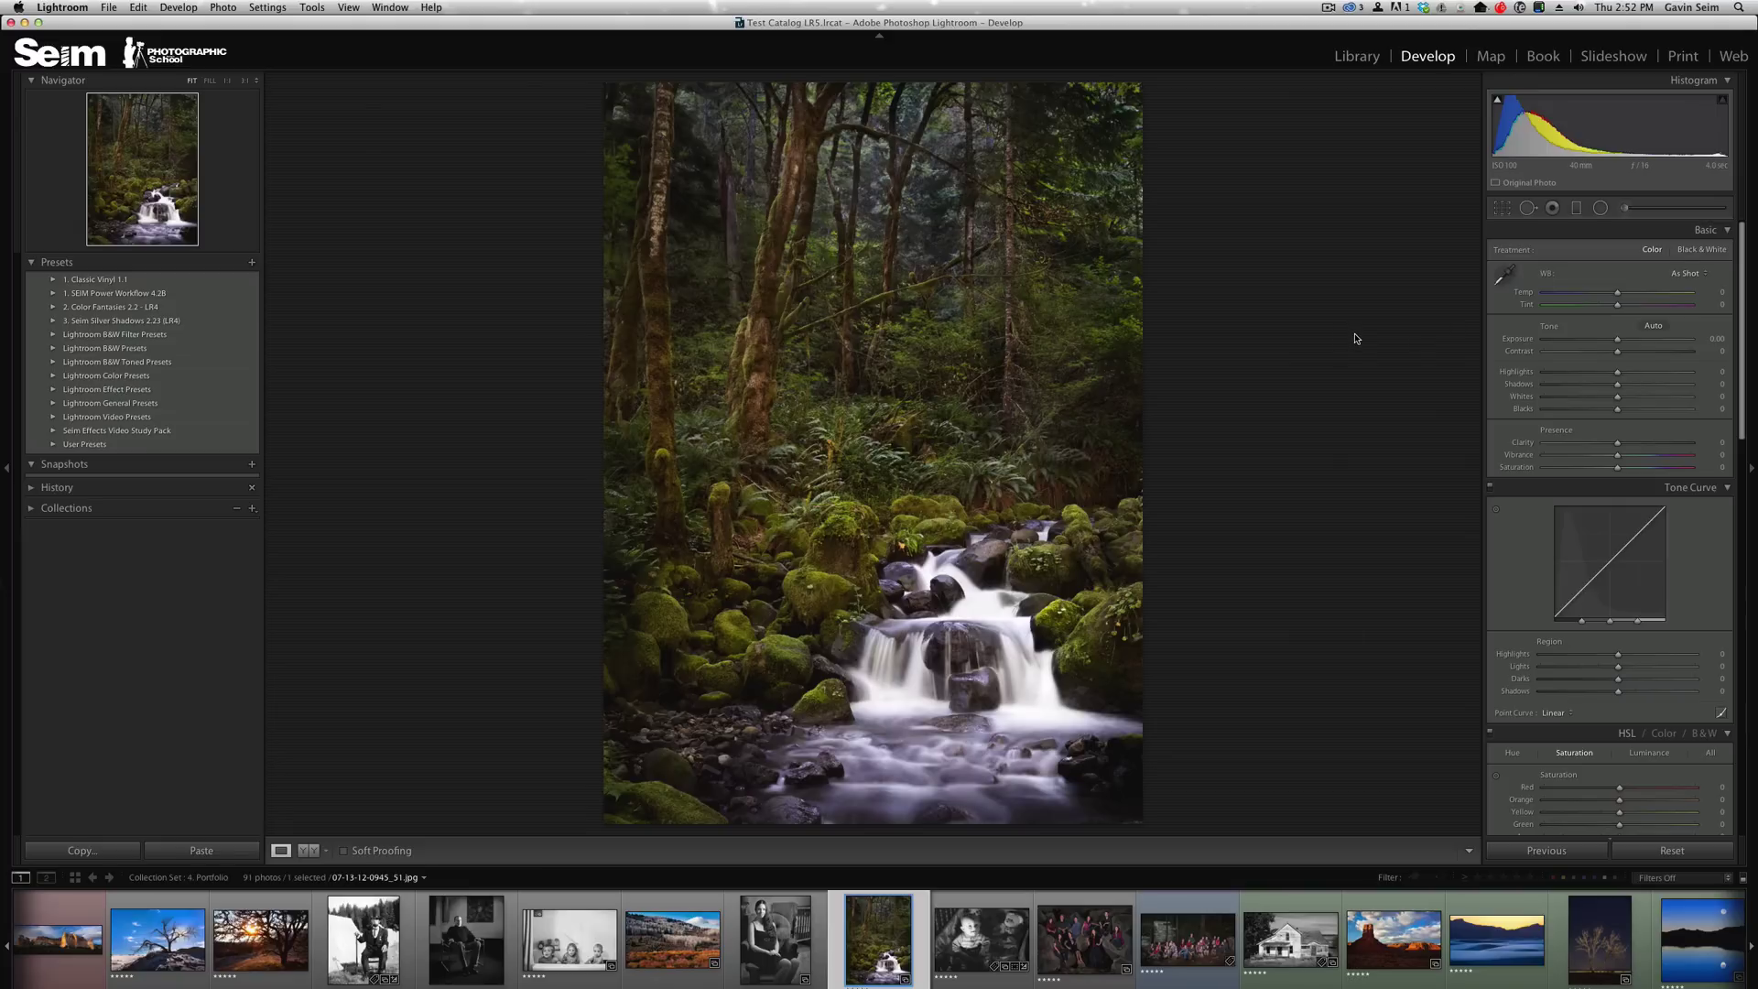
Step: Activate the Adjustment Brush and review its Effect presets, keeping 1:03 Utility - Shadow Burn selected
key("k")
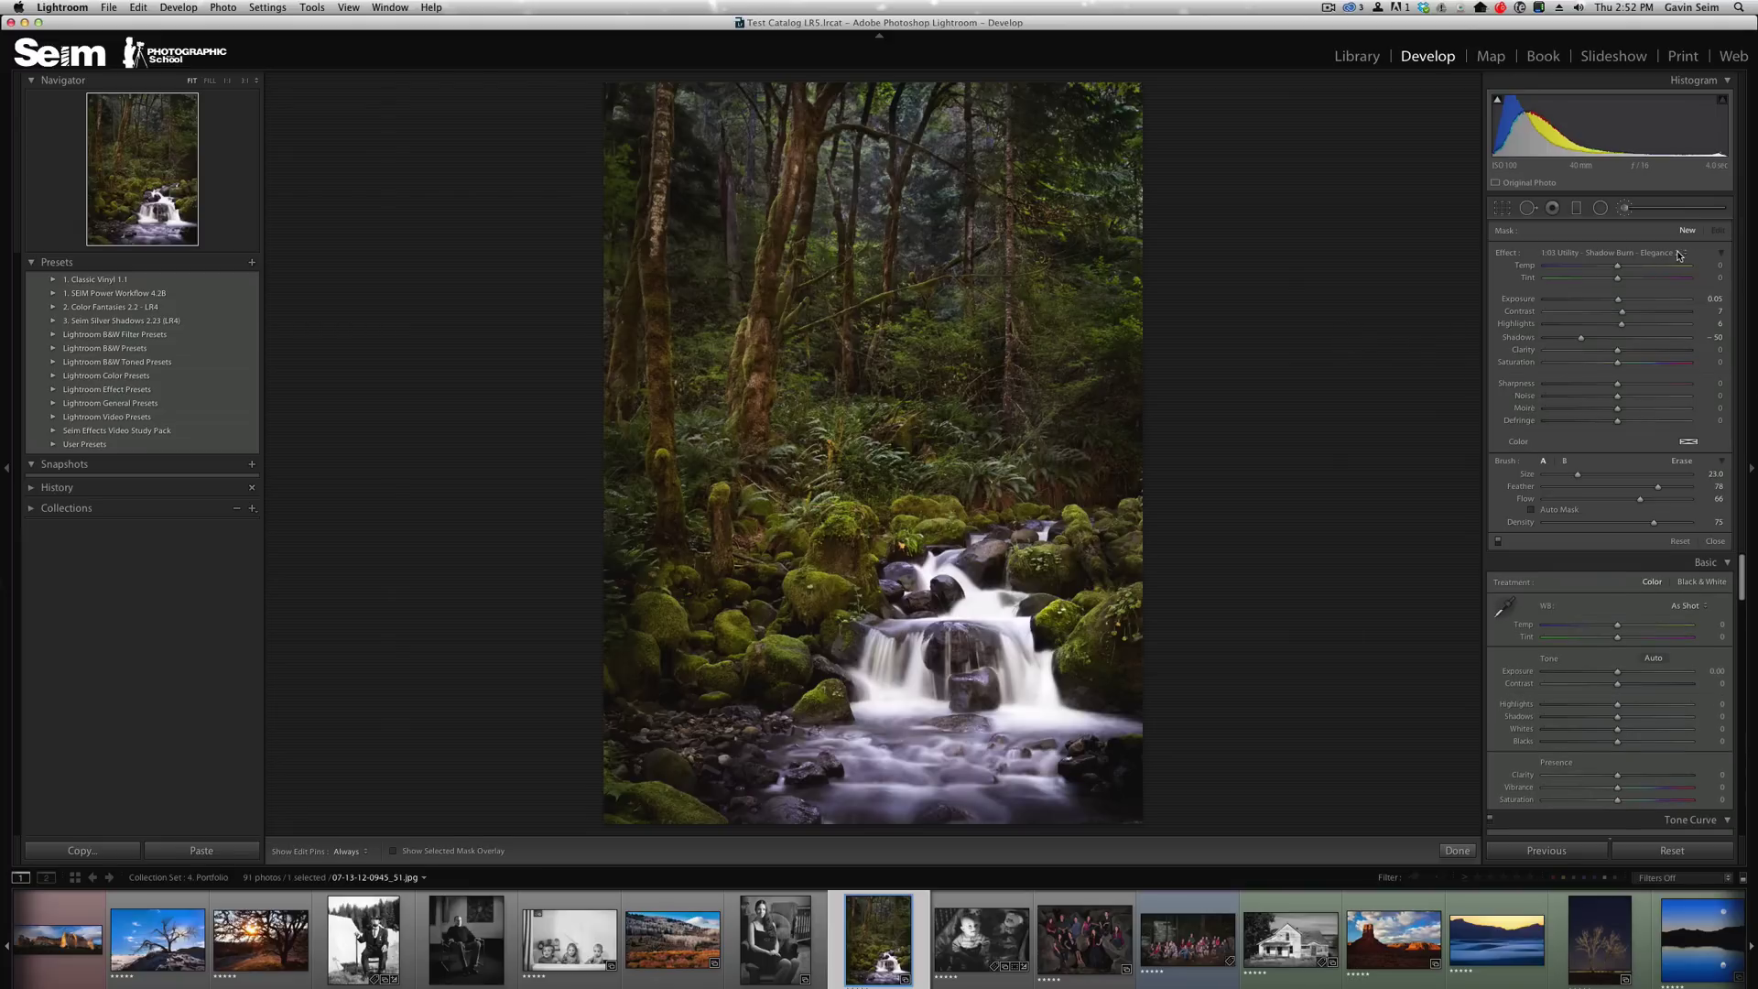
left_click(1679, 255)
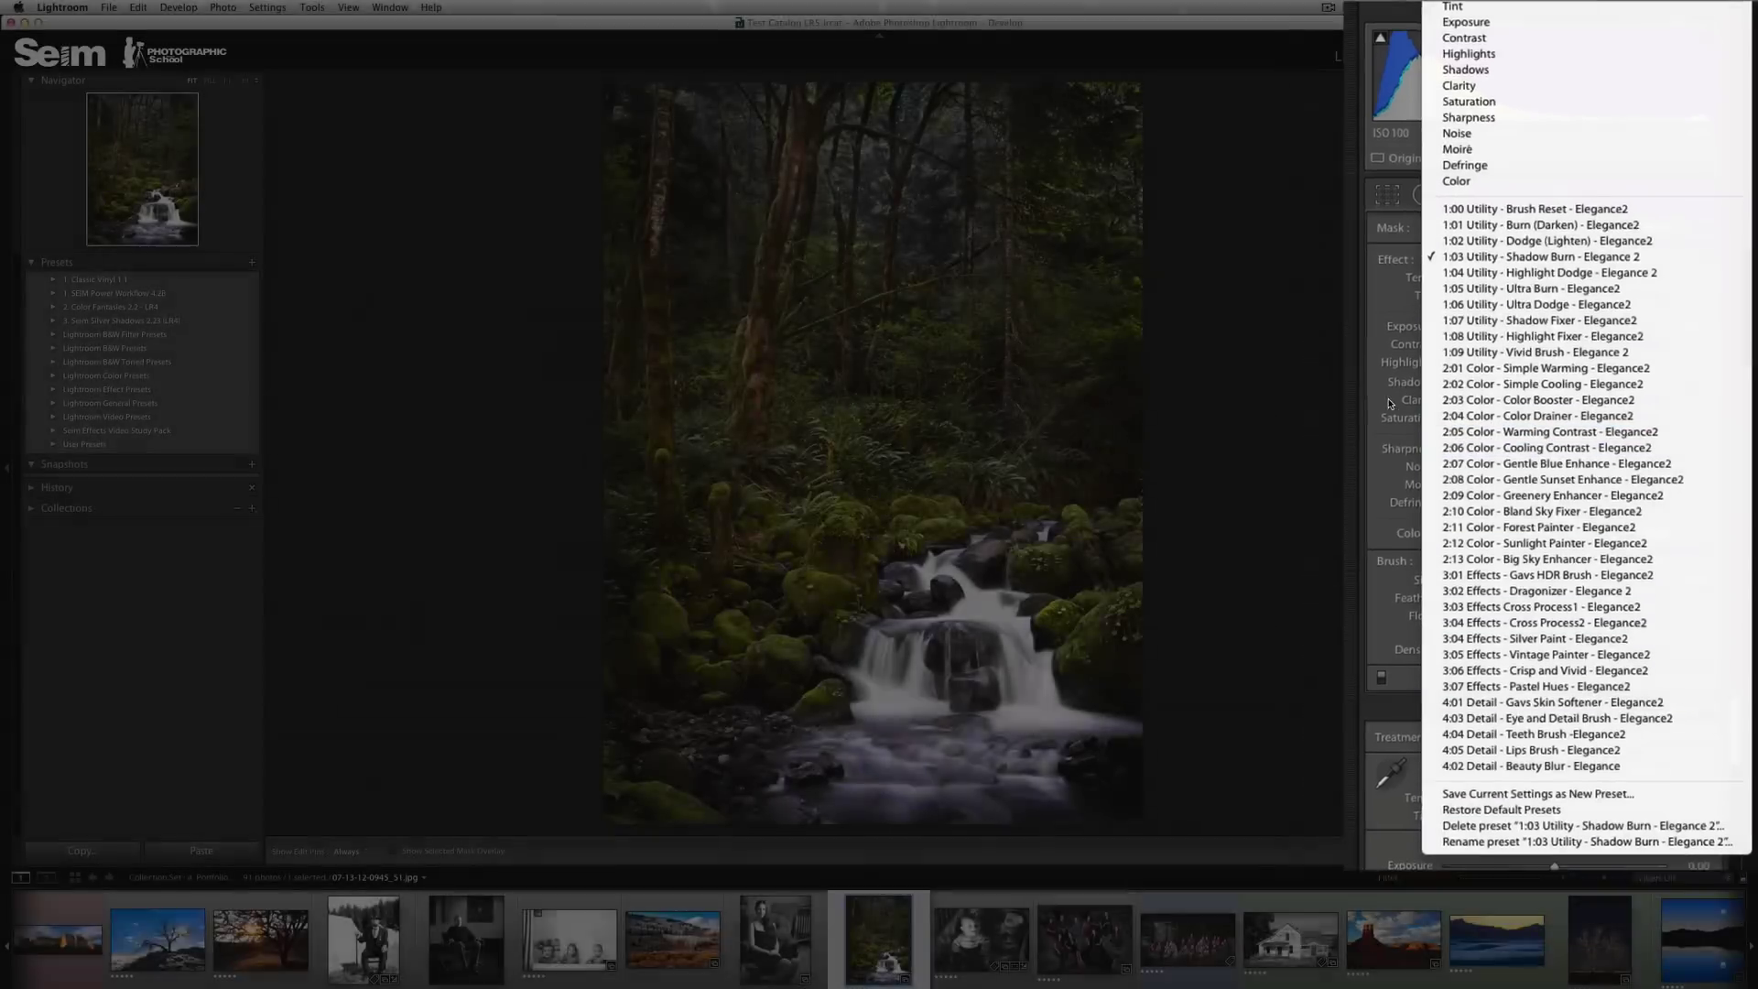
left_click(1390, 403)
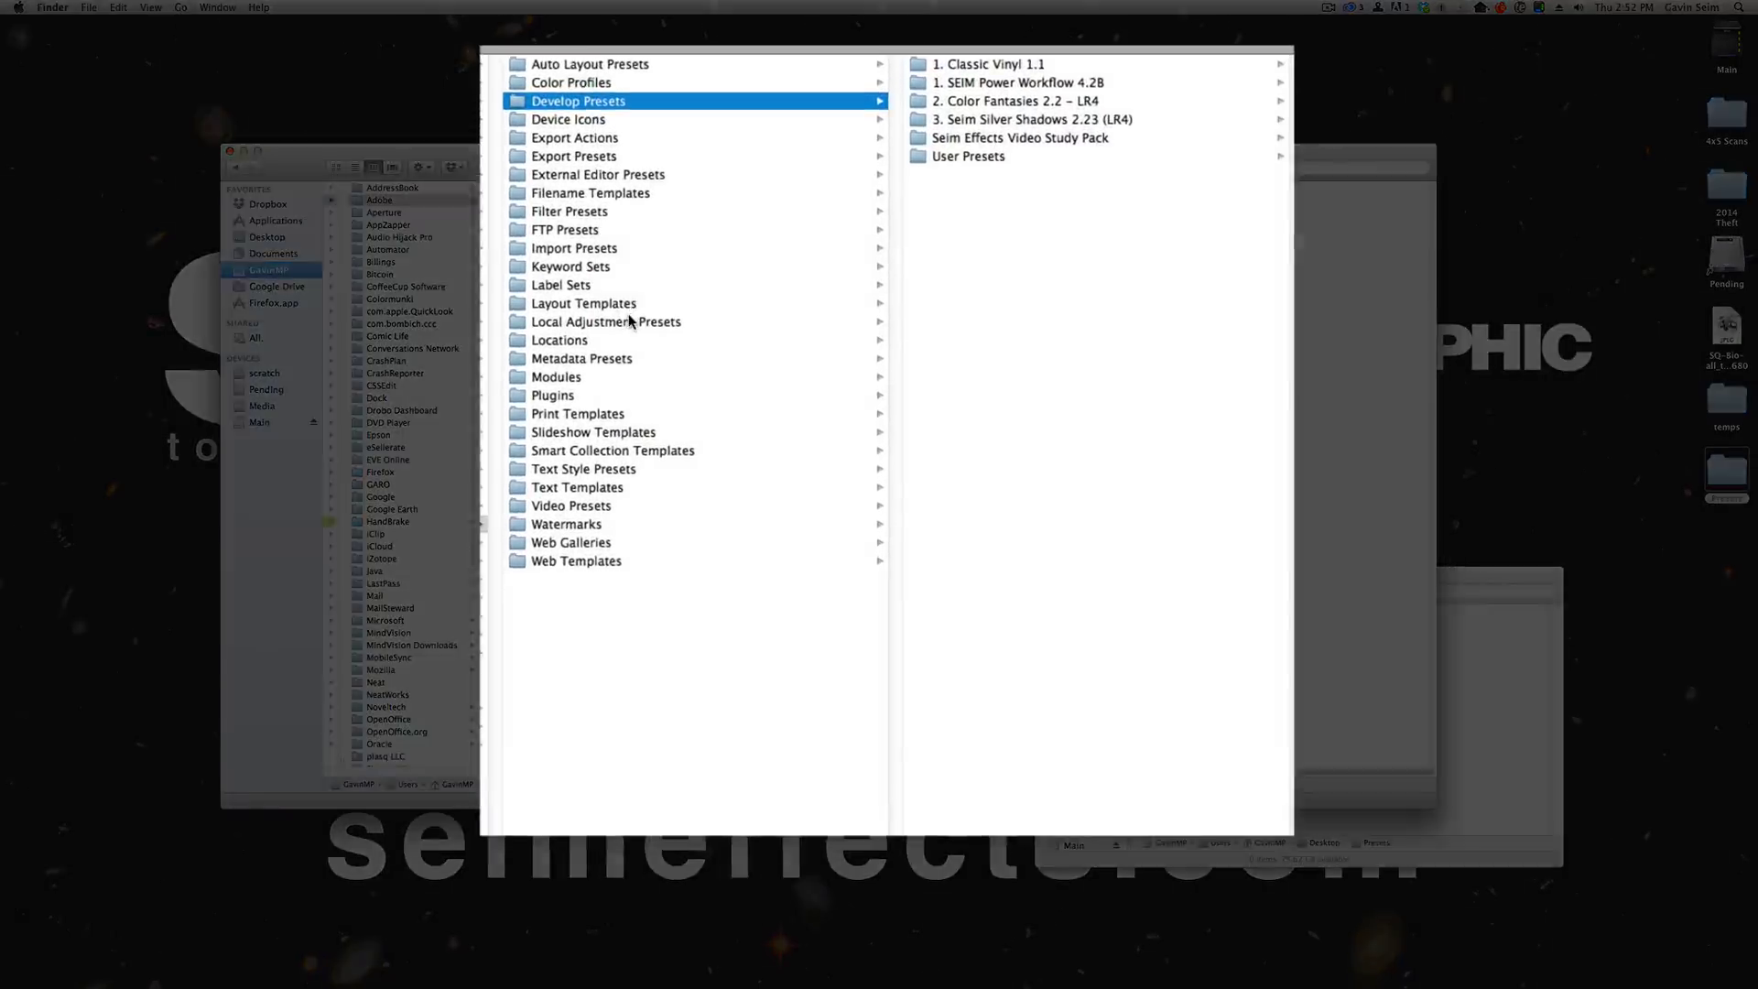
Step: Browse Local Adjustment Presets and its 3. Elegance 2.0 brush preset folder in Finder
left_click(721, 361)
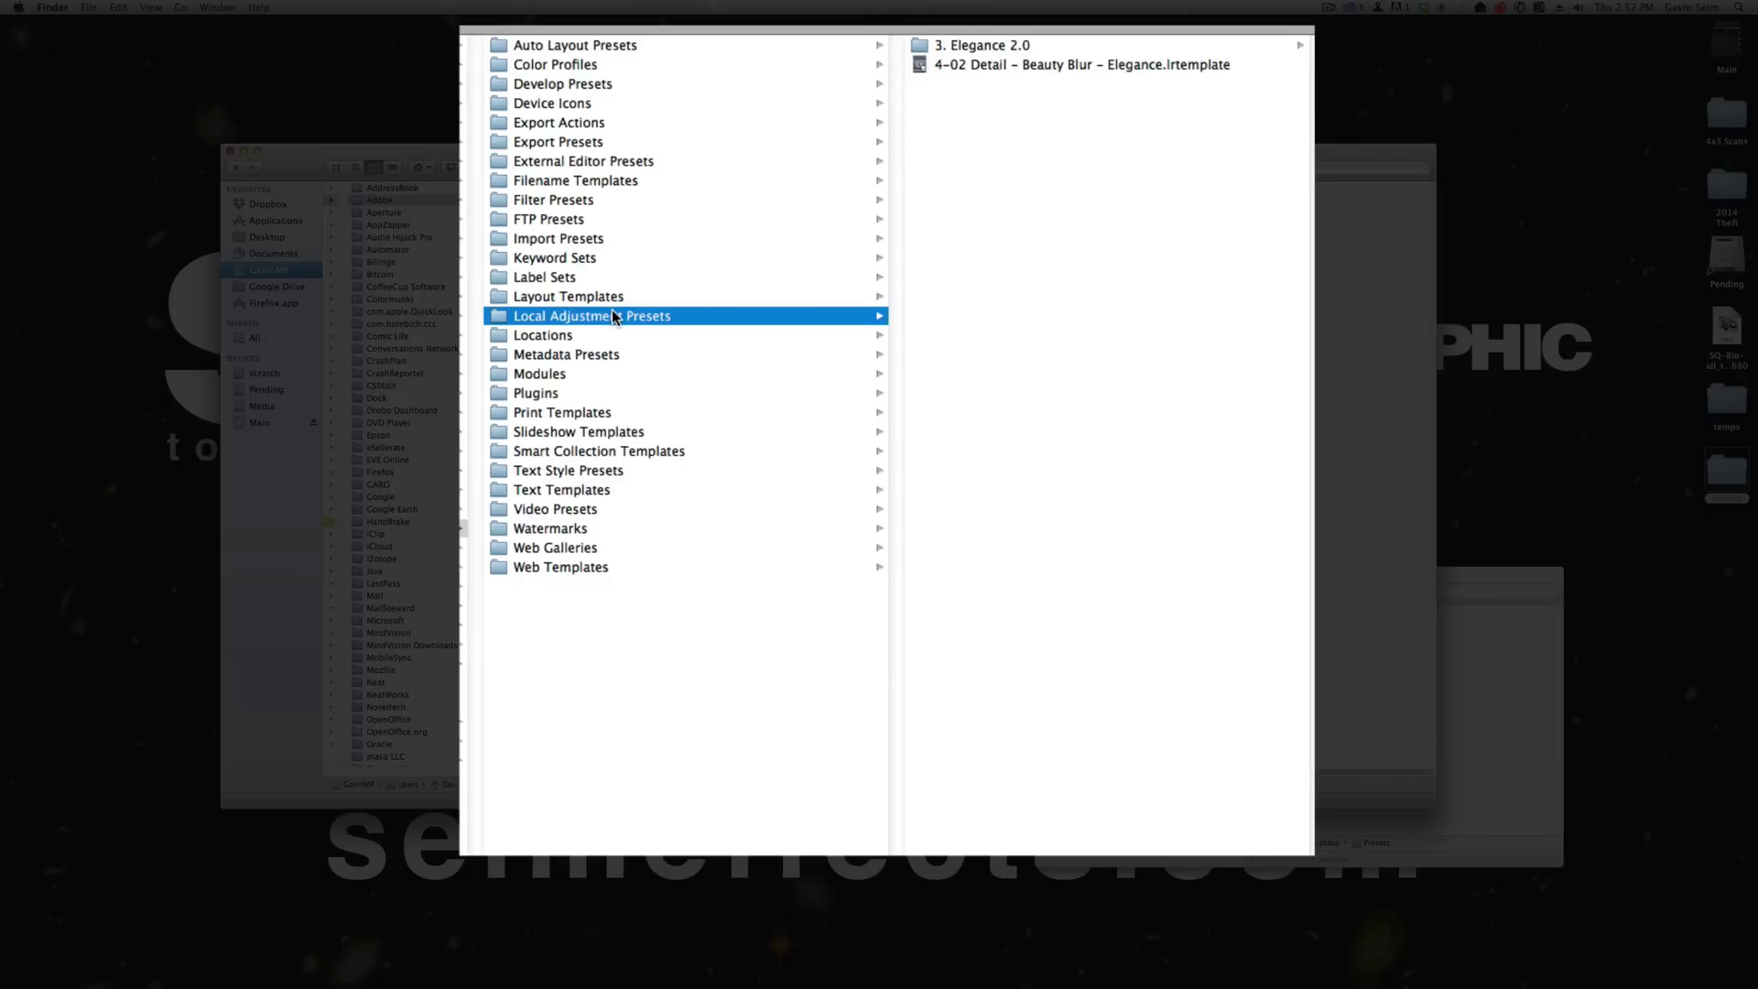
left_click(1019, 46)
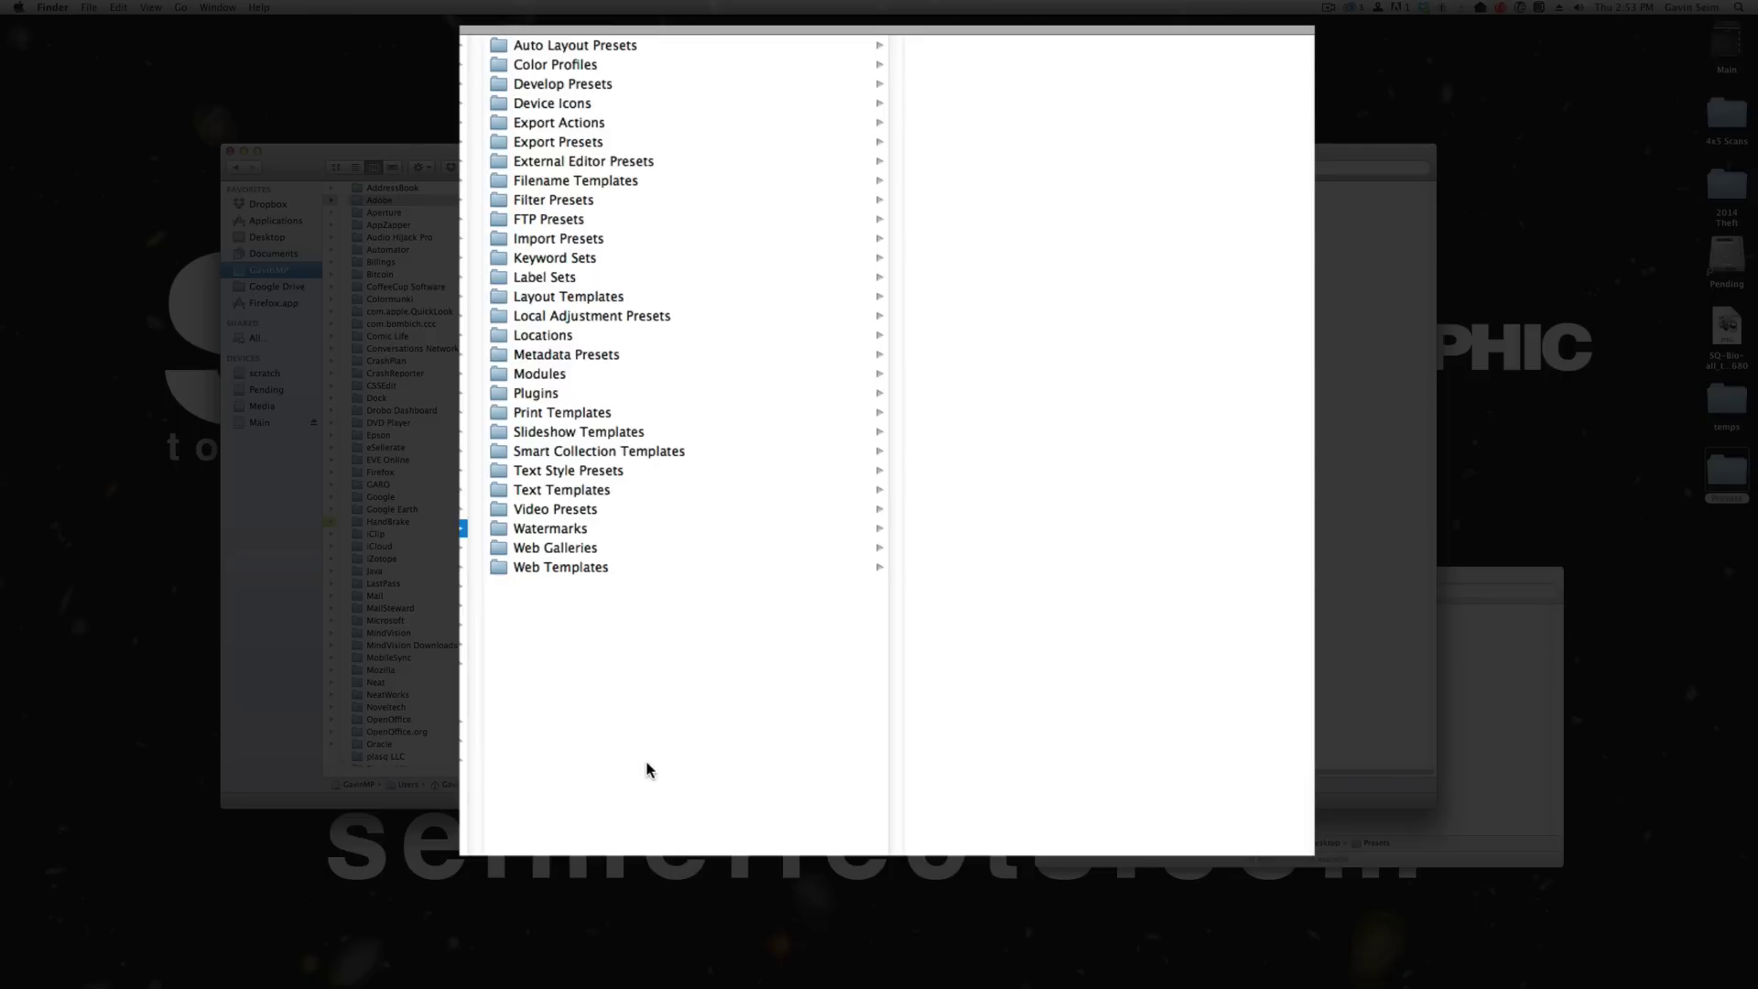
Step: Select every preset folder in the Lightroom folder with Cmd+A, then clear the selection
key("super+a")
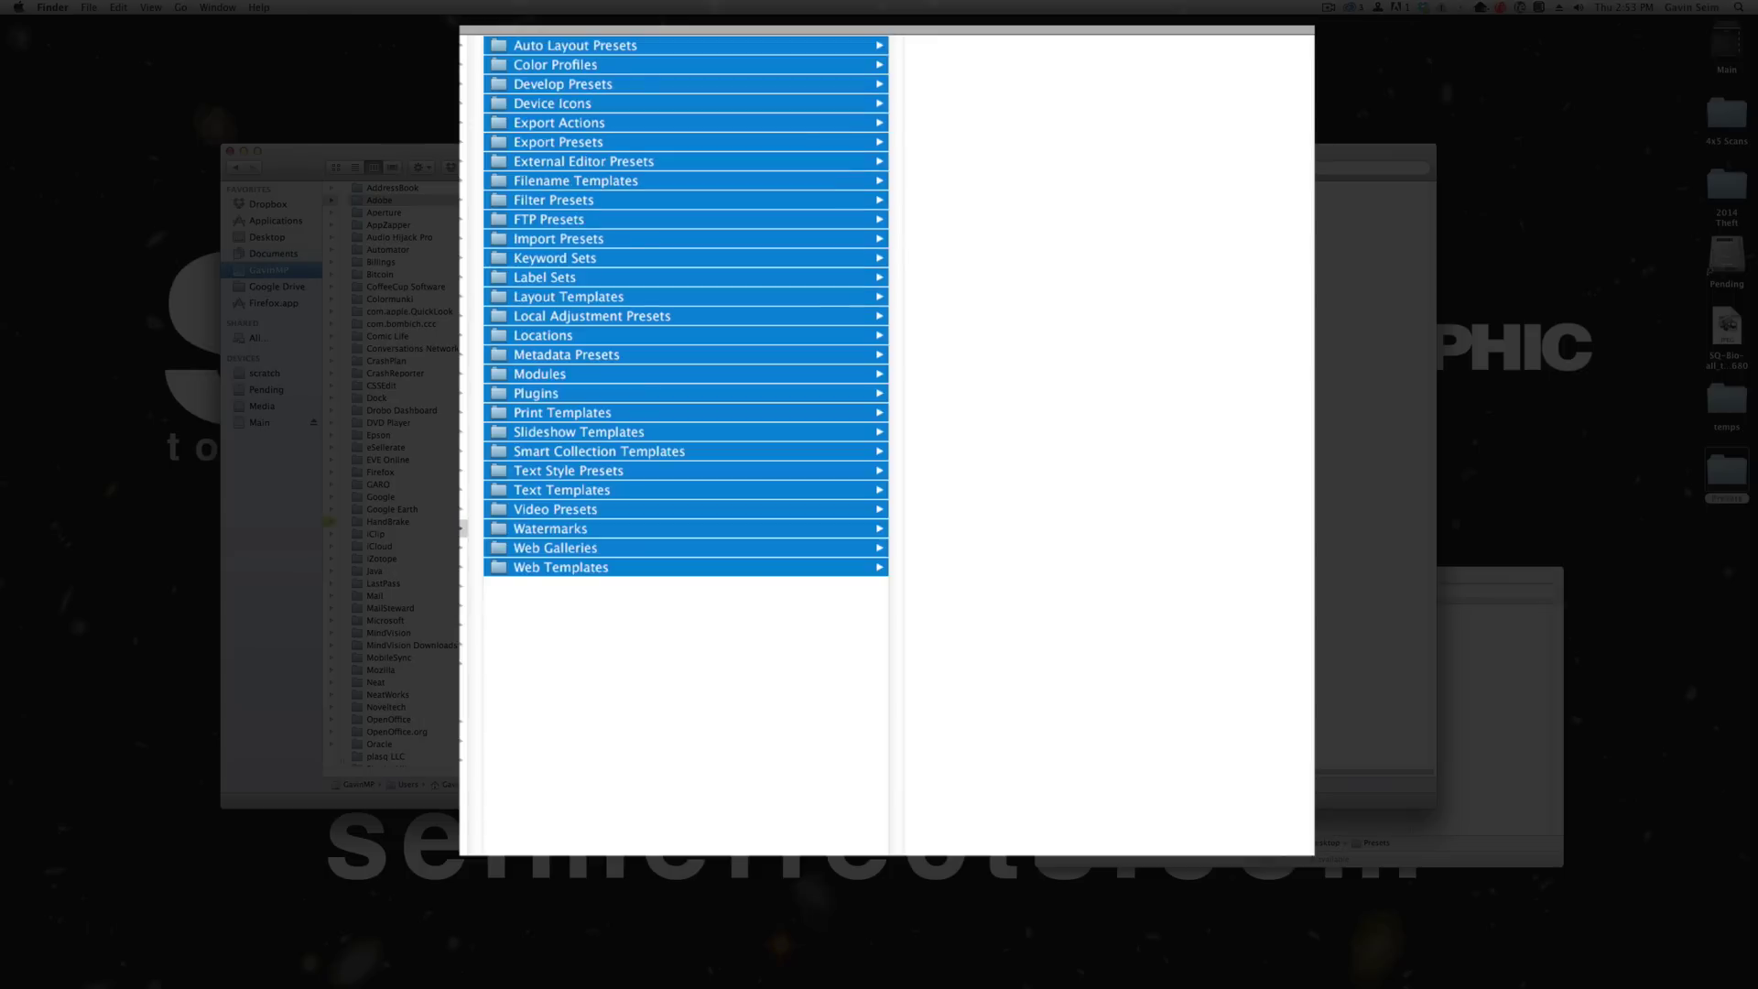
left_click(658, 703)
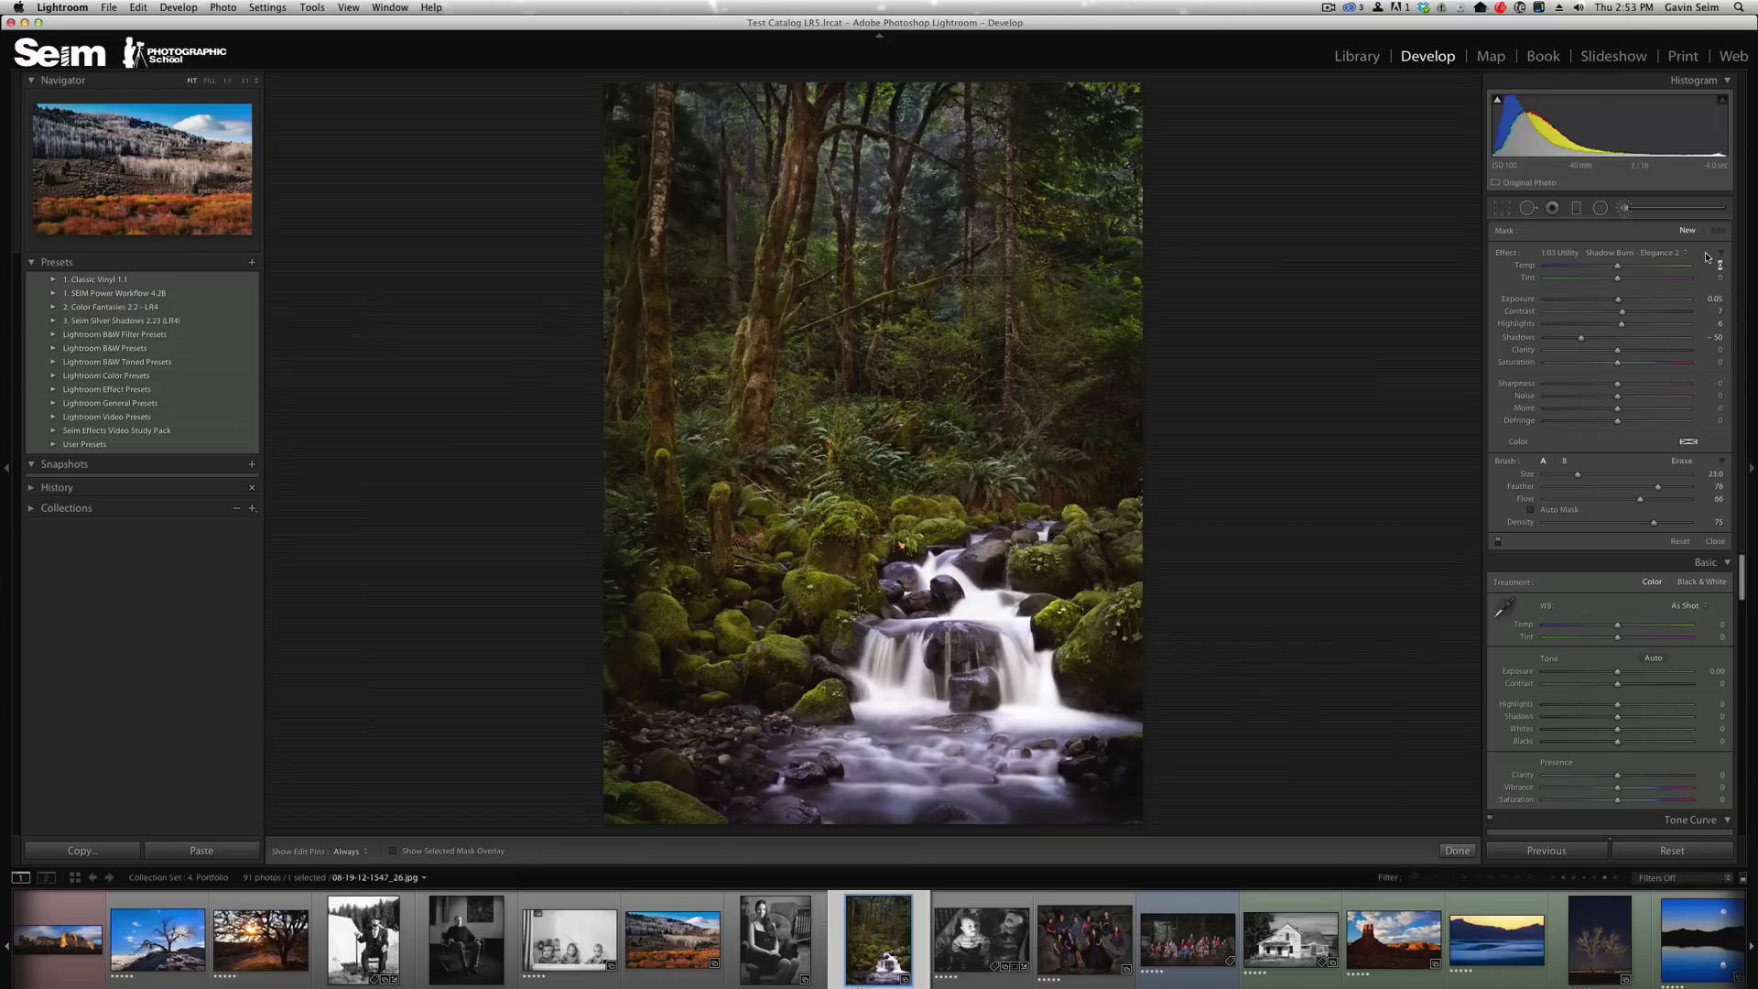
Step: Put away the adjustment brush, switch to Library, and view then close the Presets preferences
key("k")
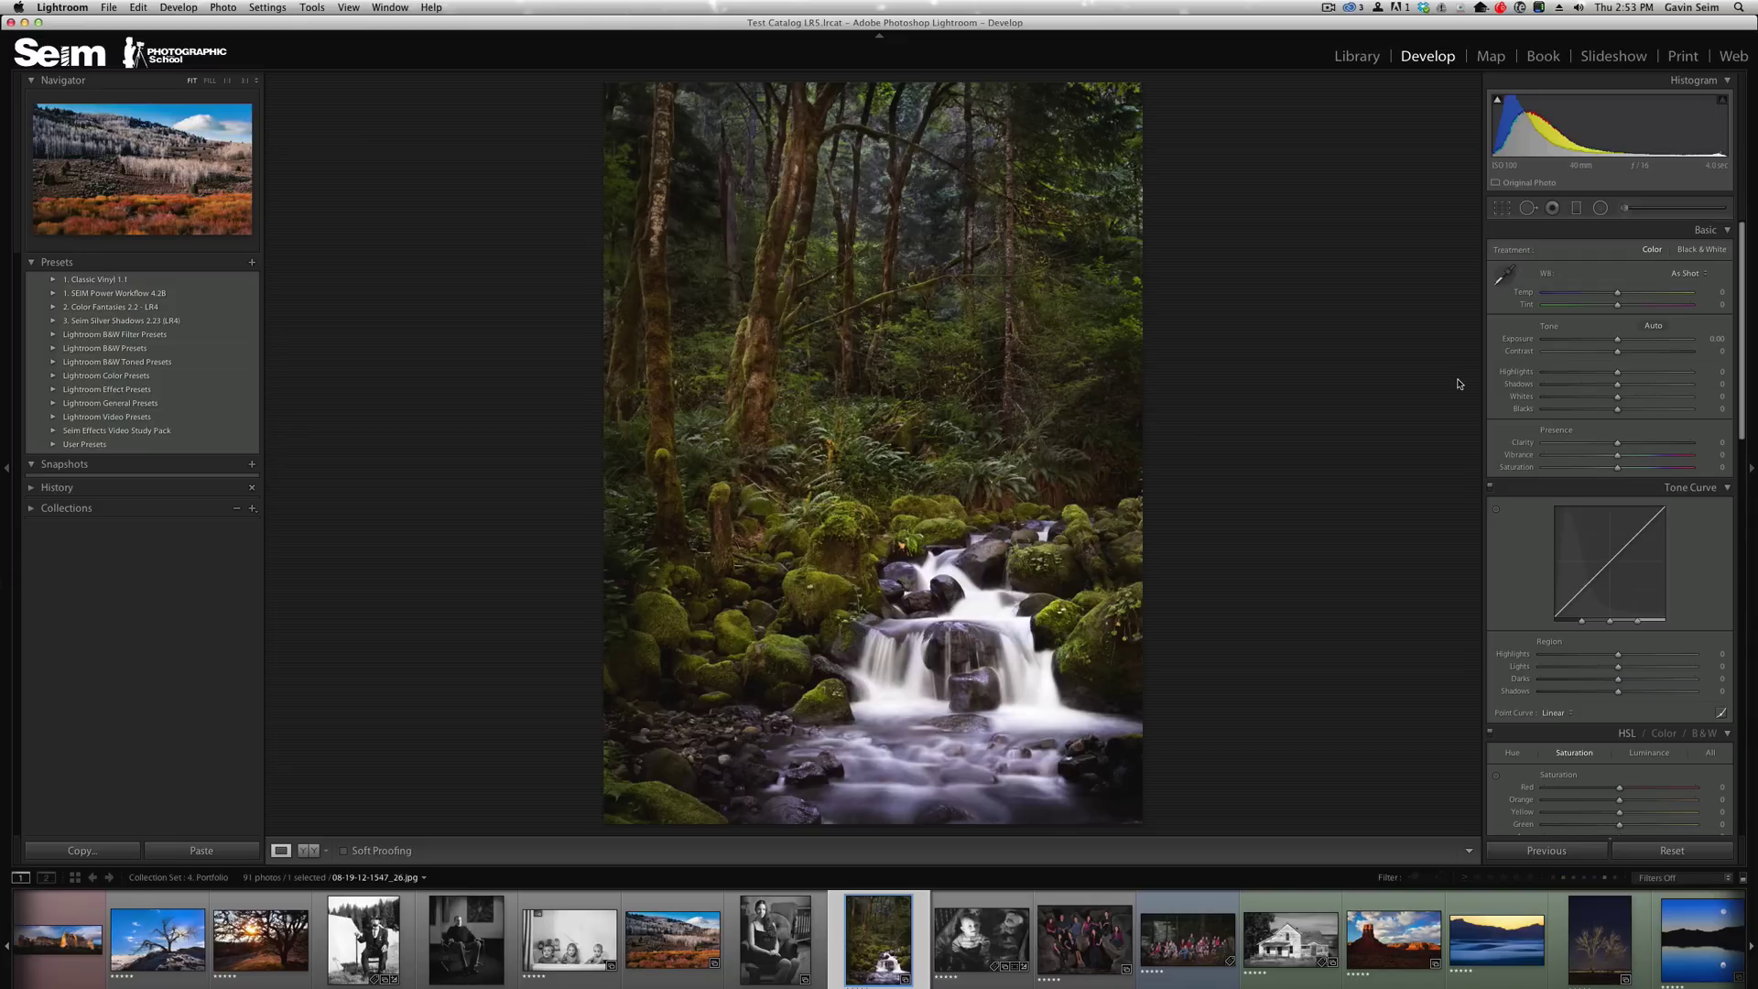
key("g")
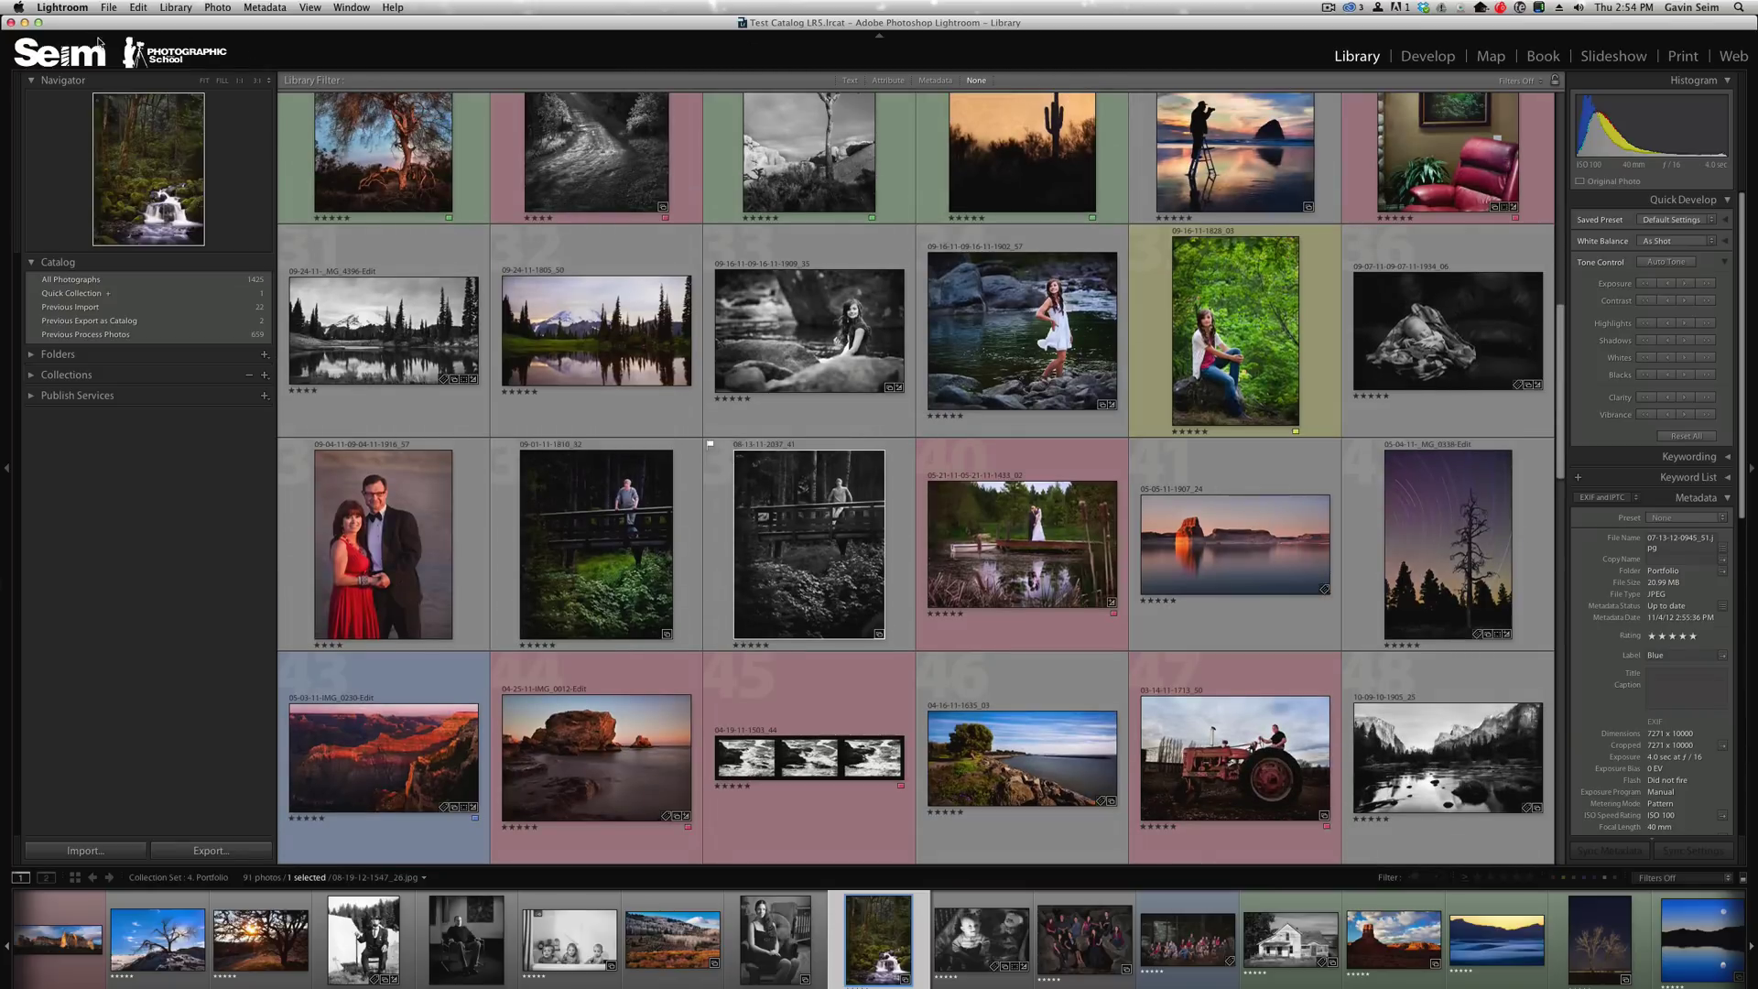
left_click(78, 7)
left_click(78, 48)
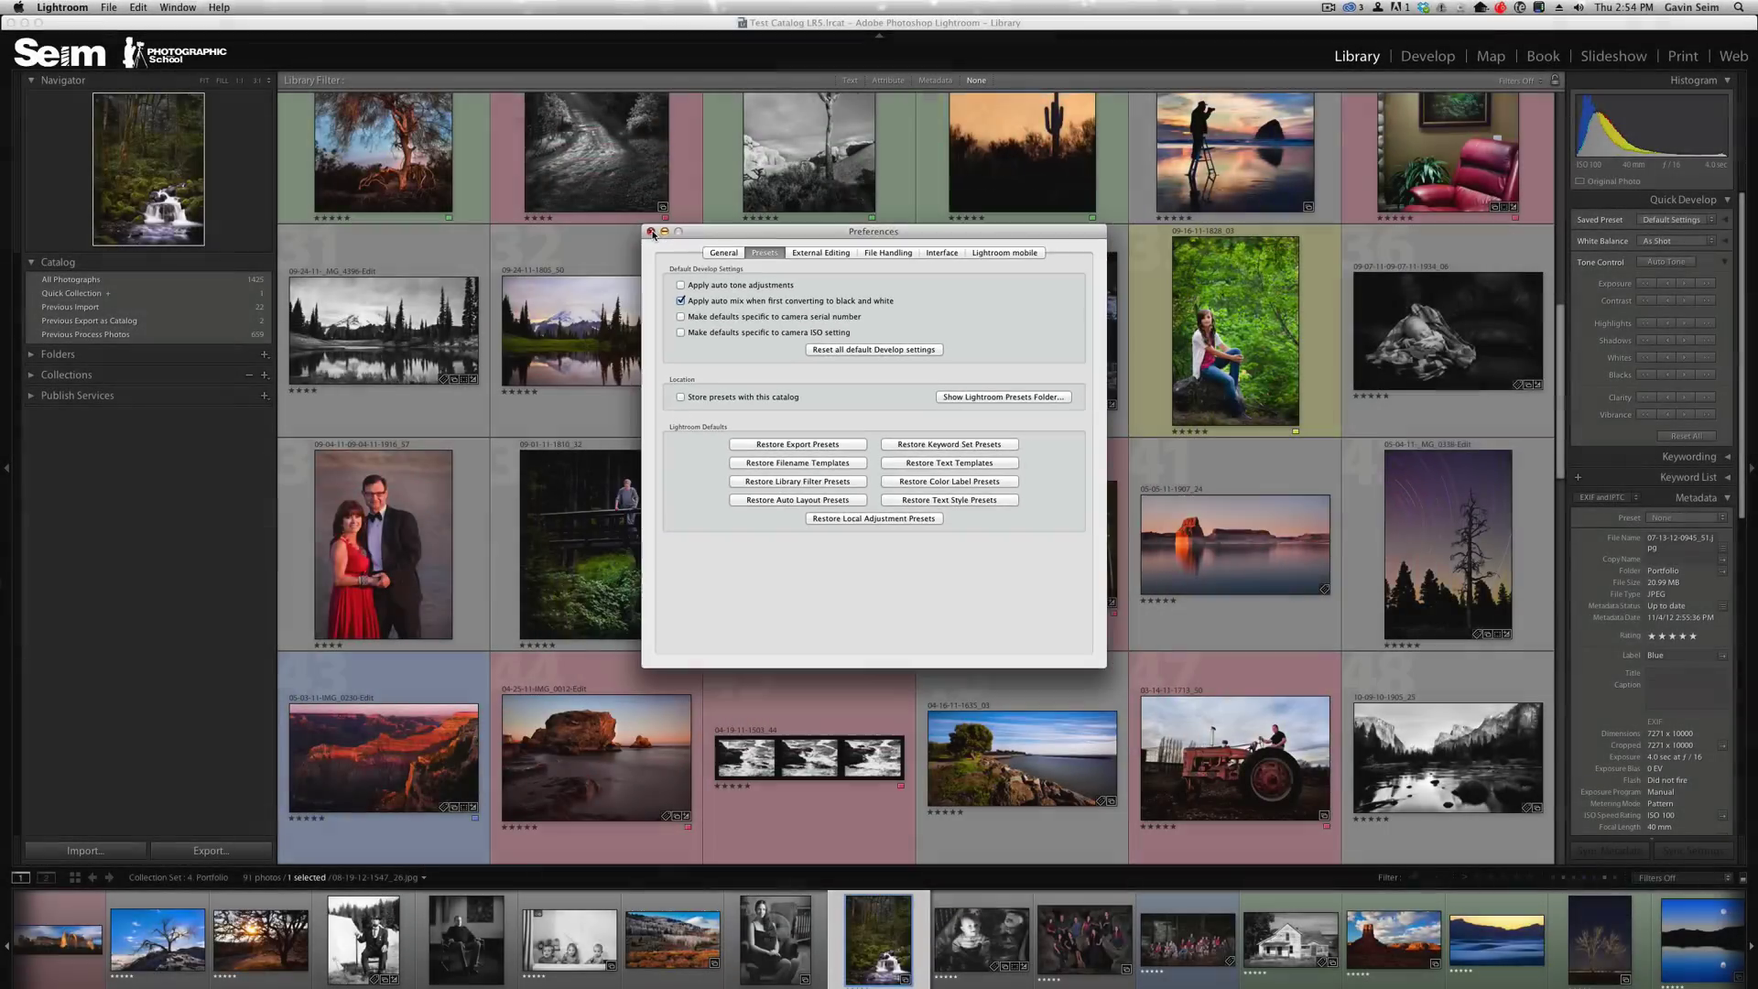
left_click(428, 27)
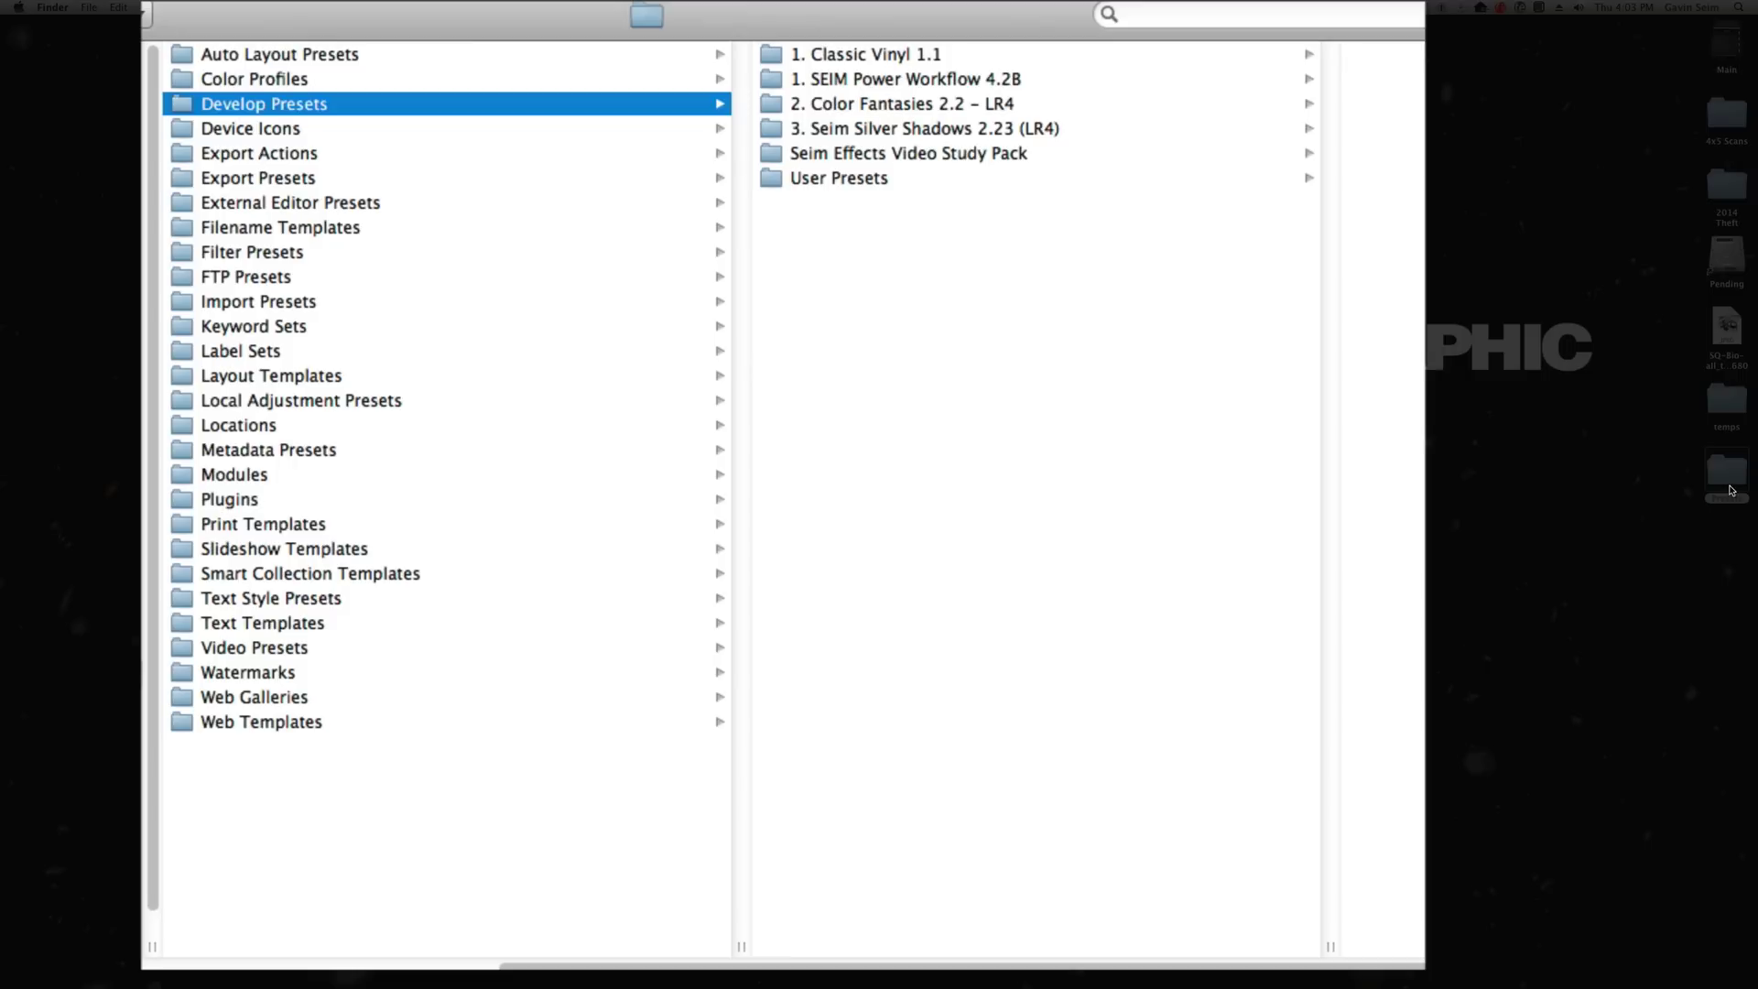
Step: Drag the desktop Presets folder into Develop Presets, then check Local Adjustment Presets and Develop Presets
left_click_drag(1732, 492, 920, 397)
left_click(356, 404)
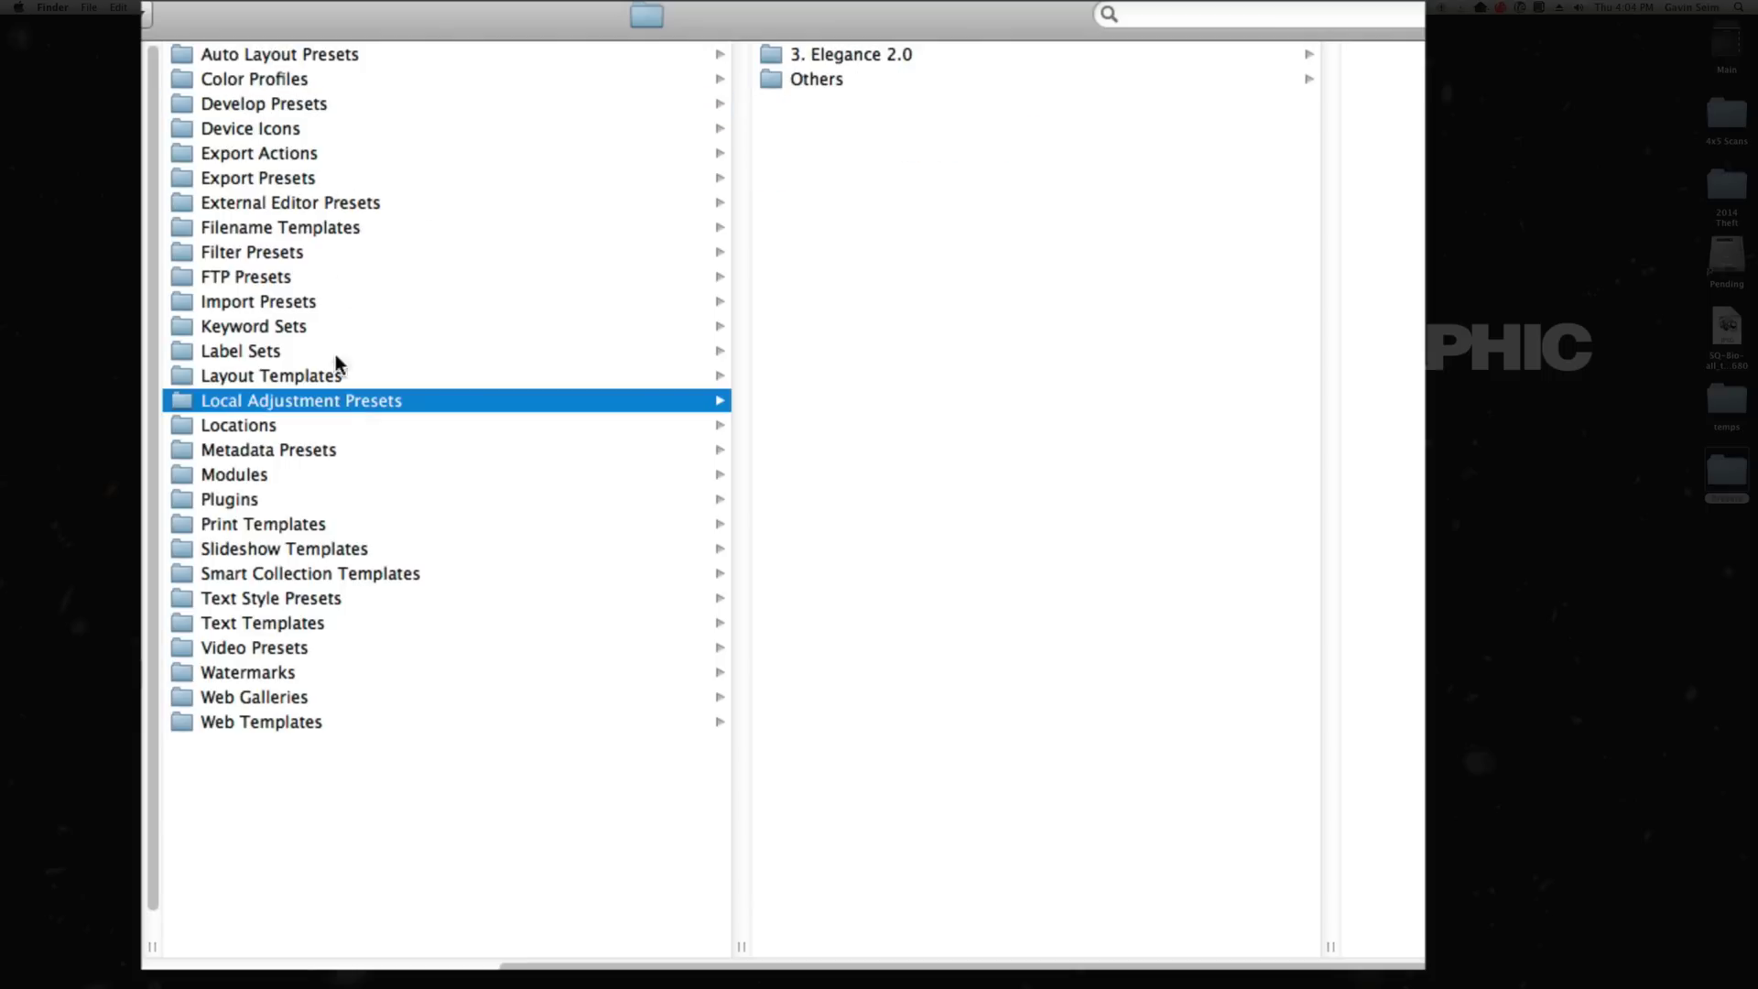
left_click(299, 108)
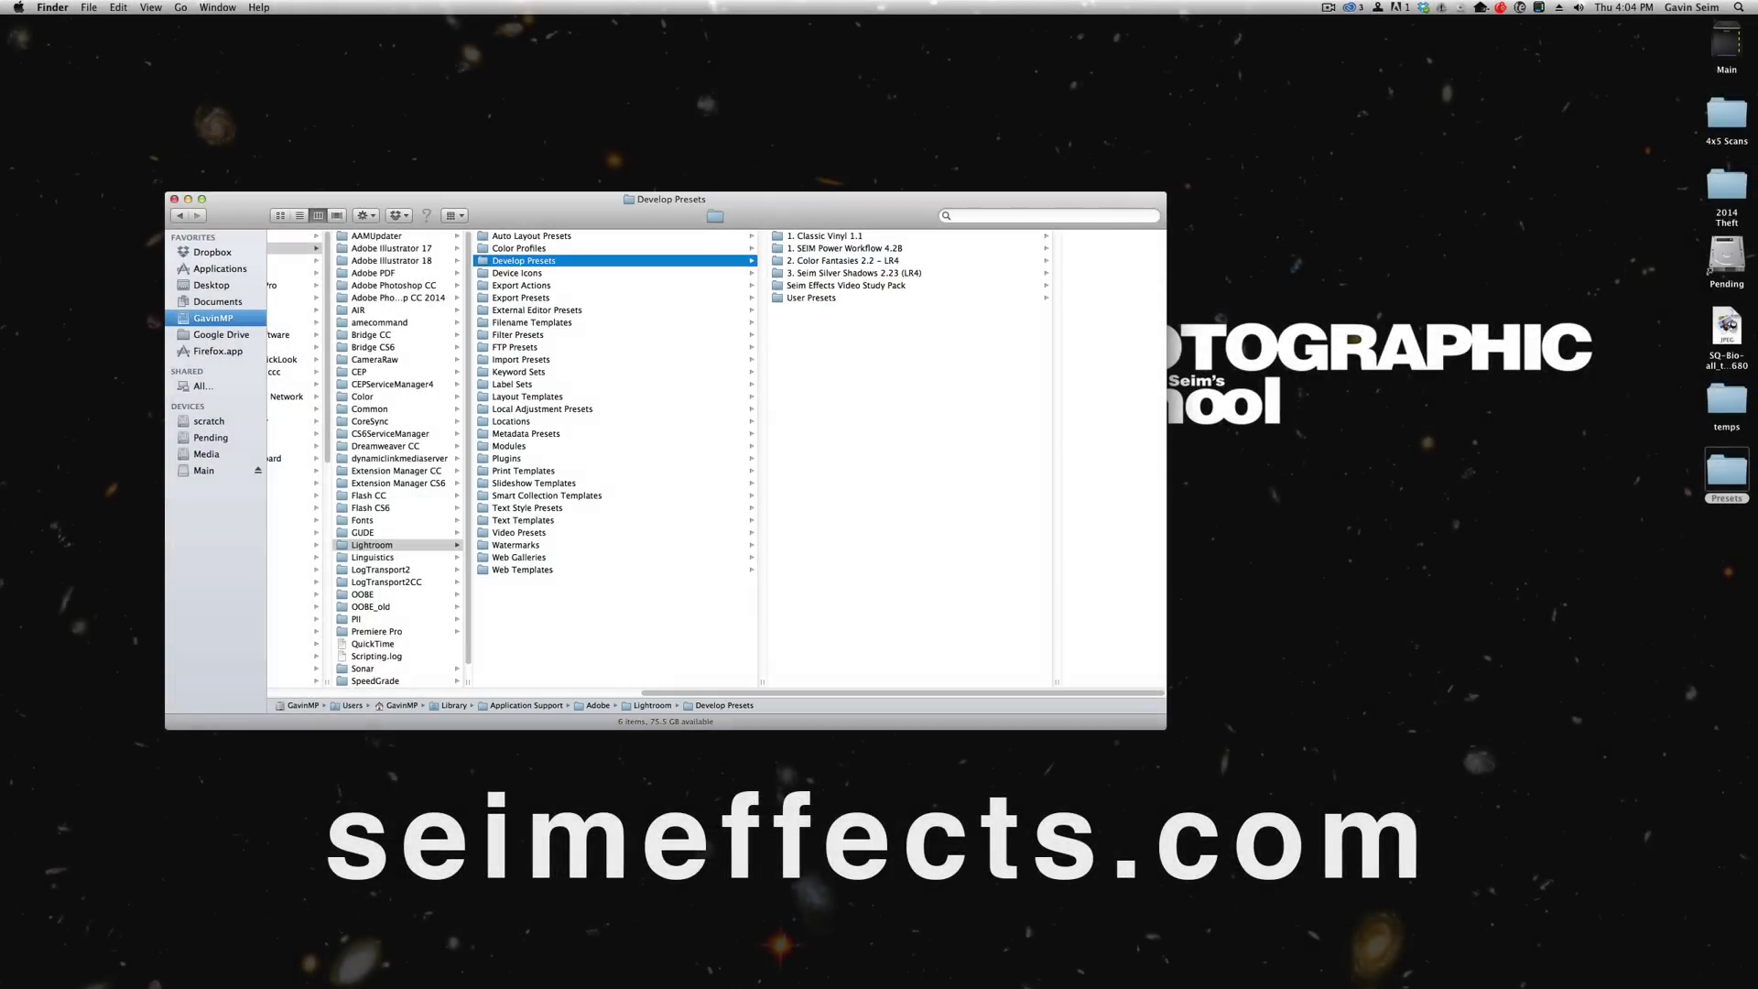
Step: Back in Lightroom's Develop module, expand Classic Vinyl 1.1 and undo the accidental preset move
key("super+Tab")
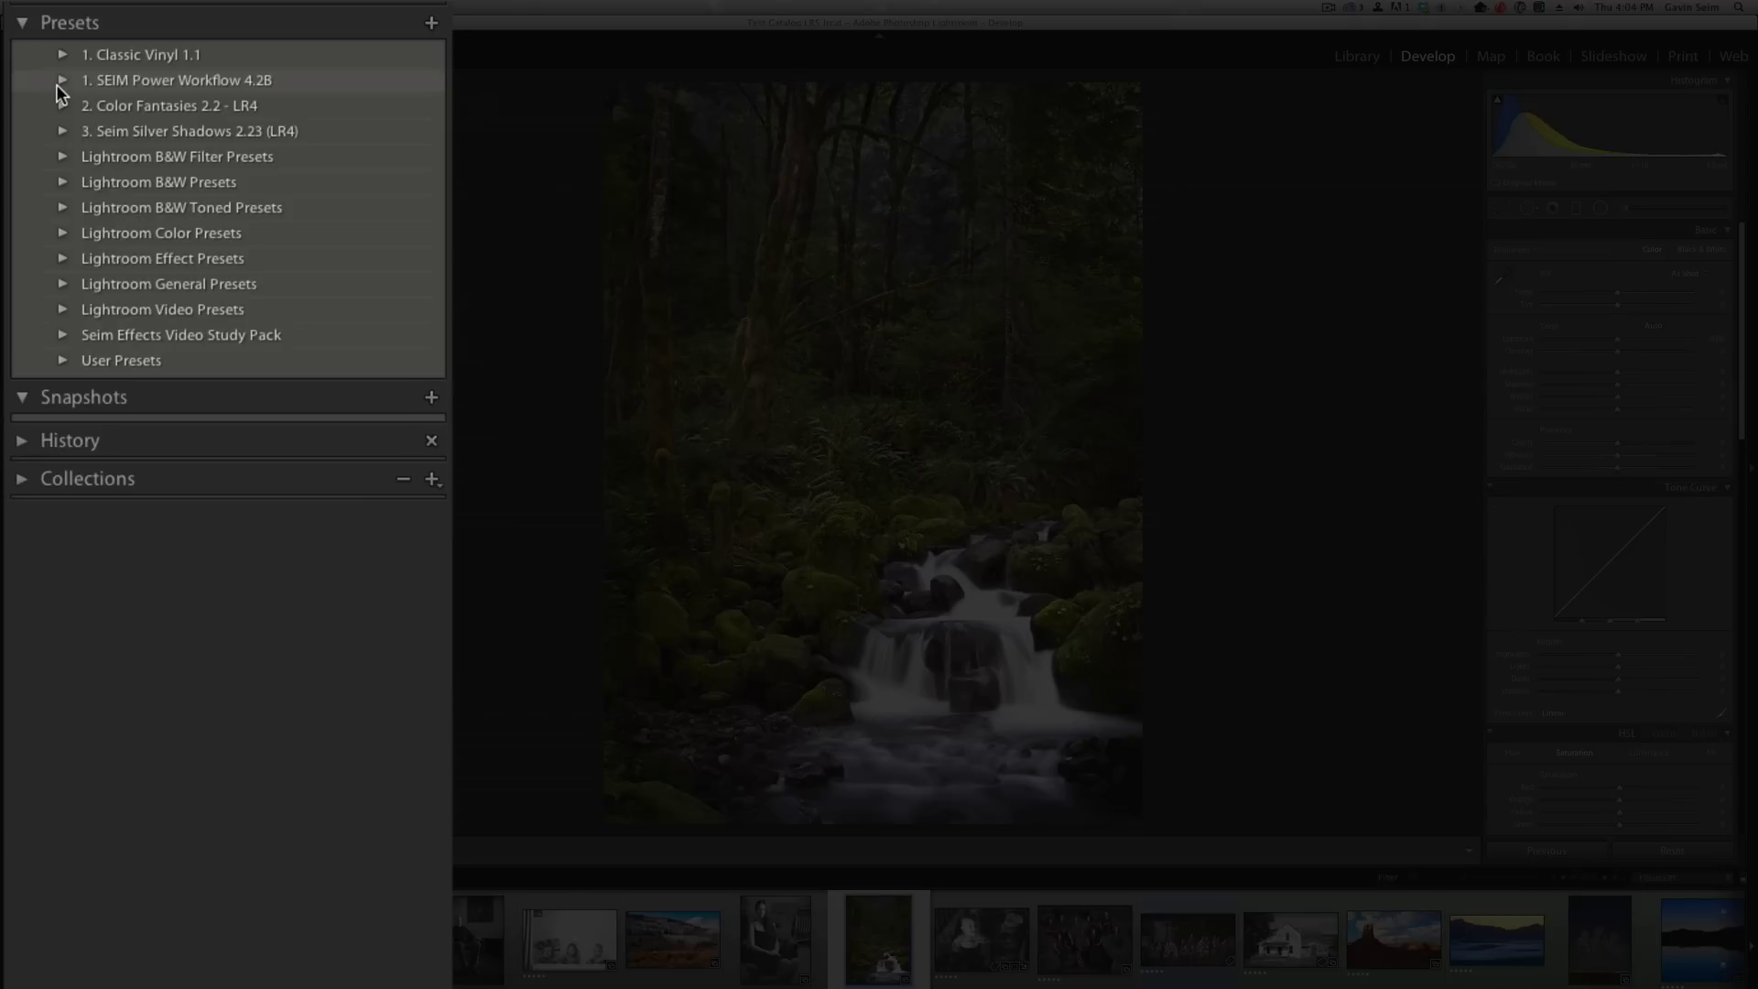
left_click(58, 81)
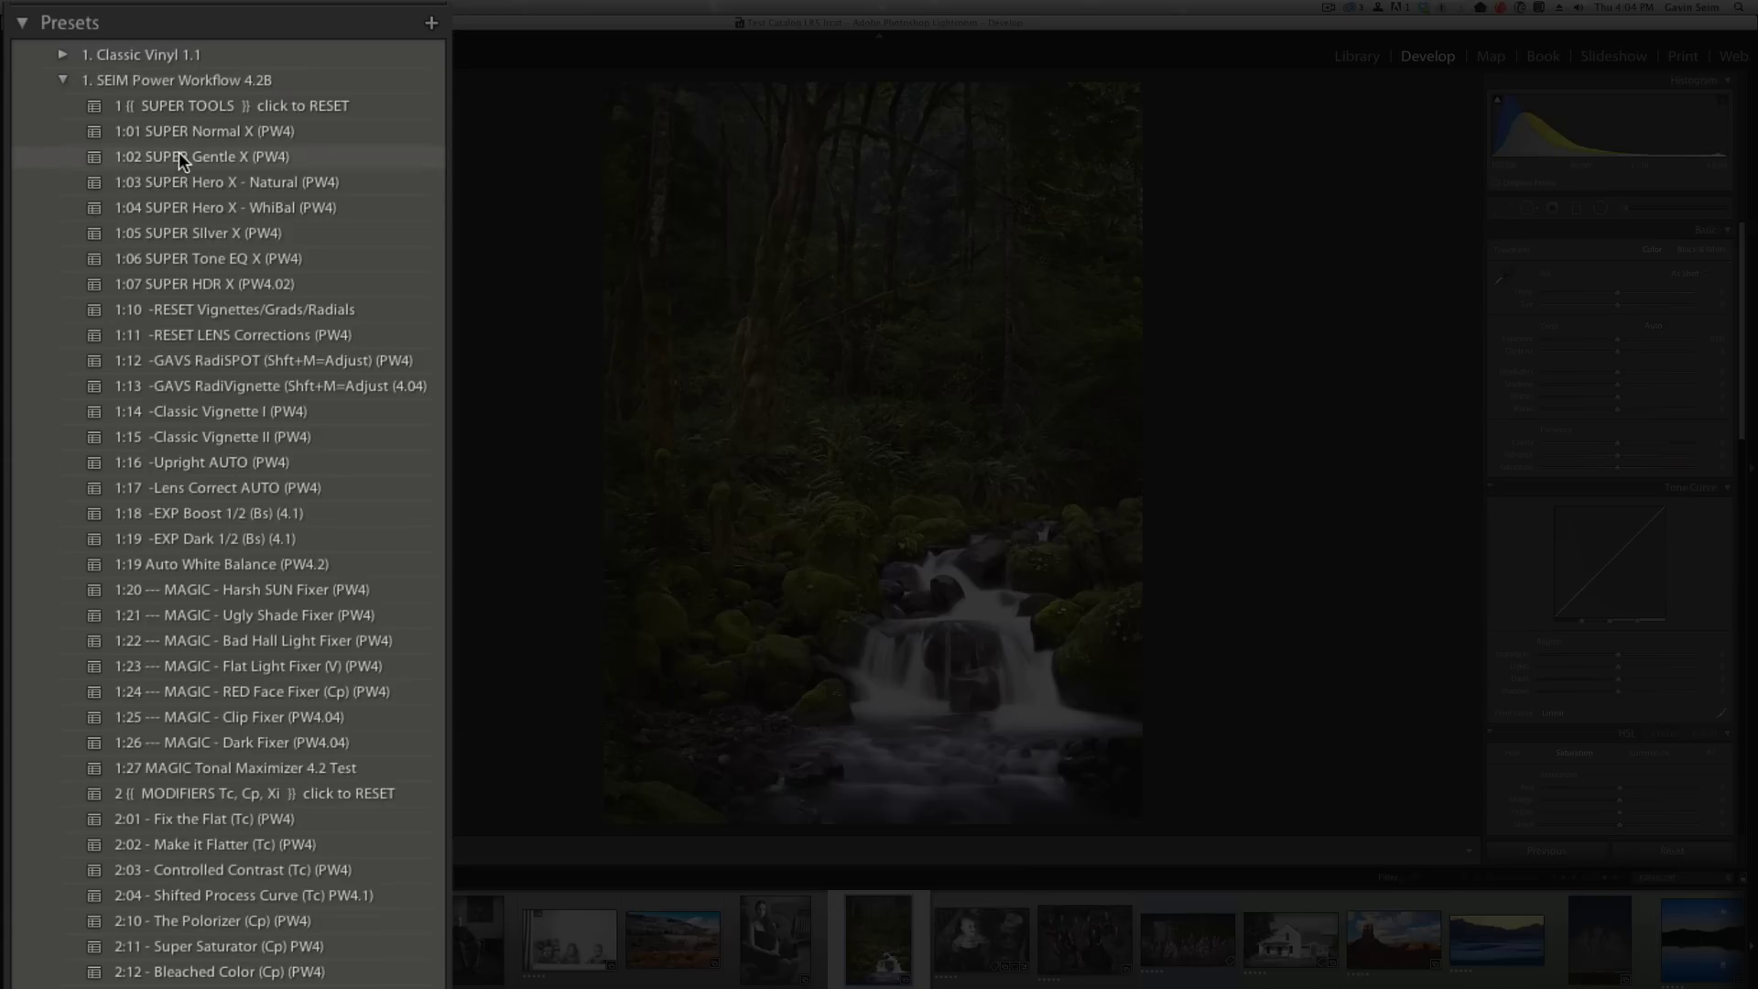
left_click(167, 55)
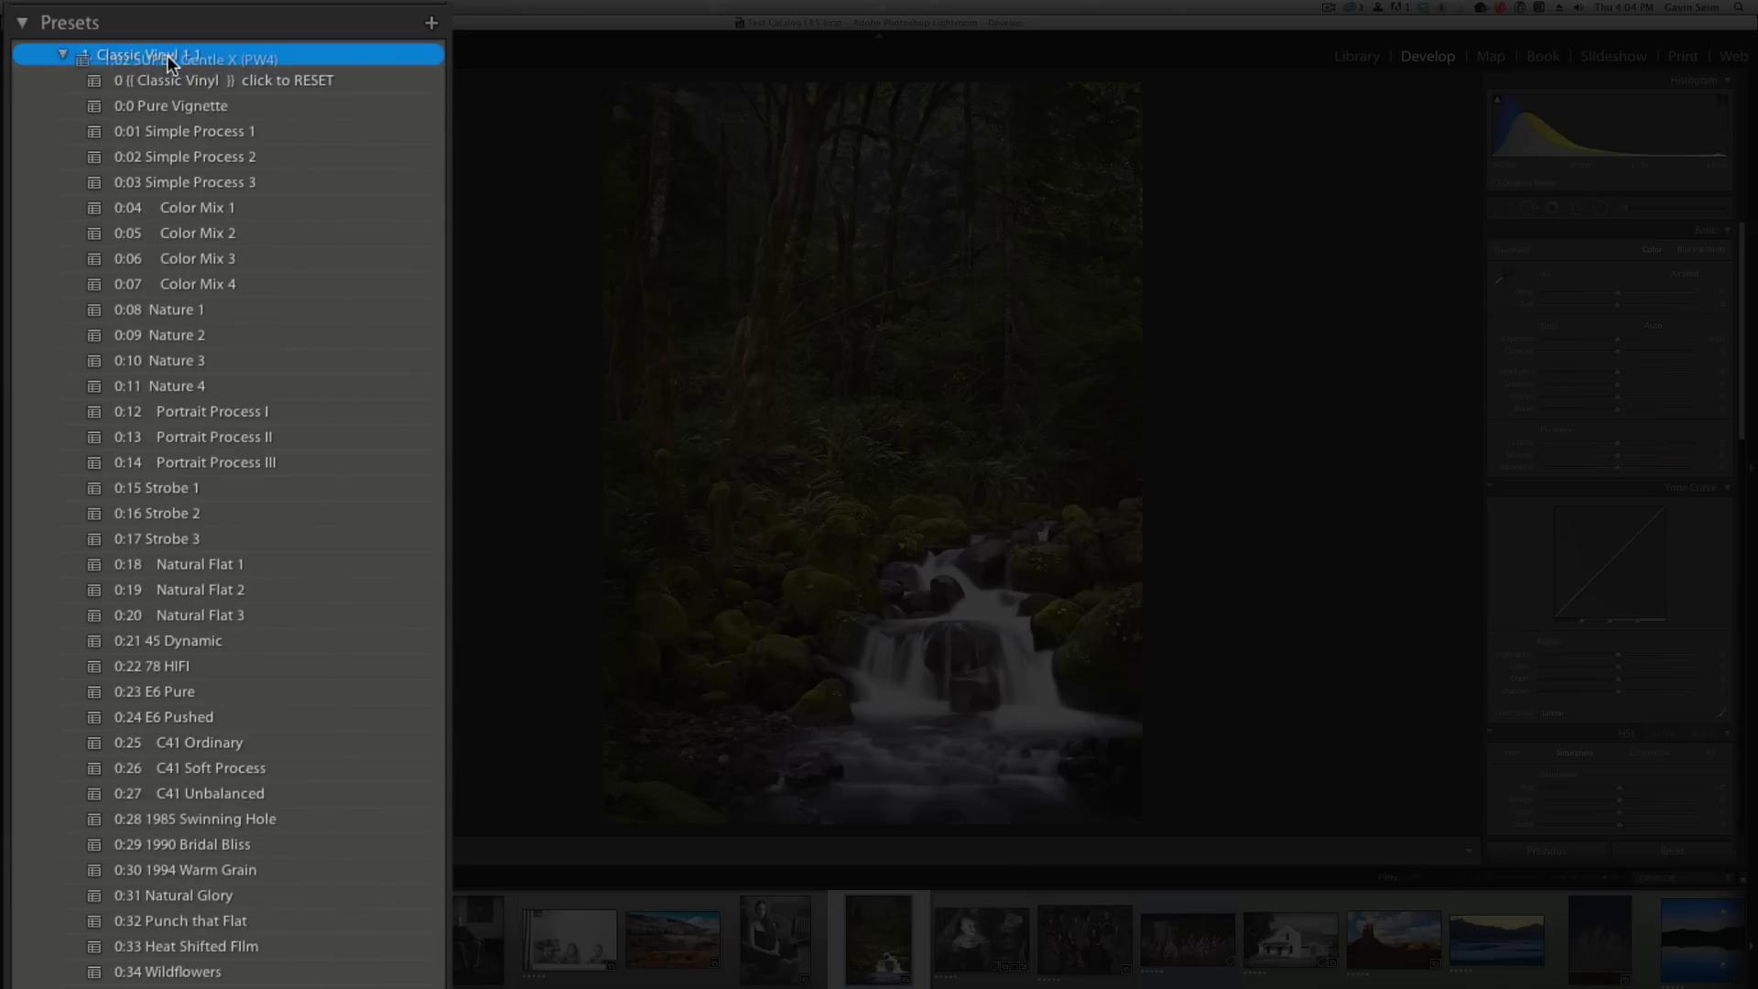
key("super+z")
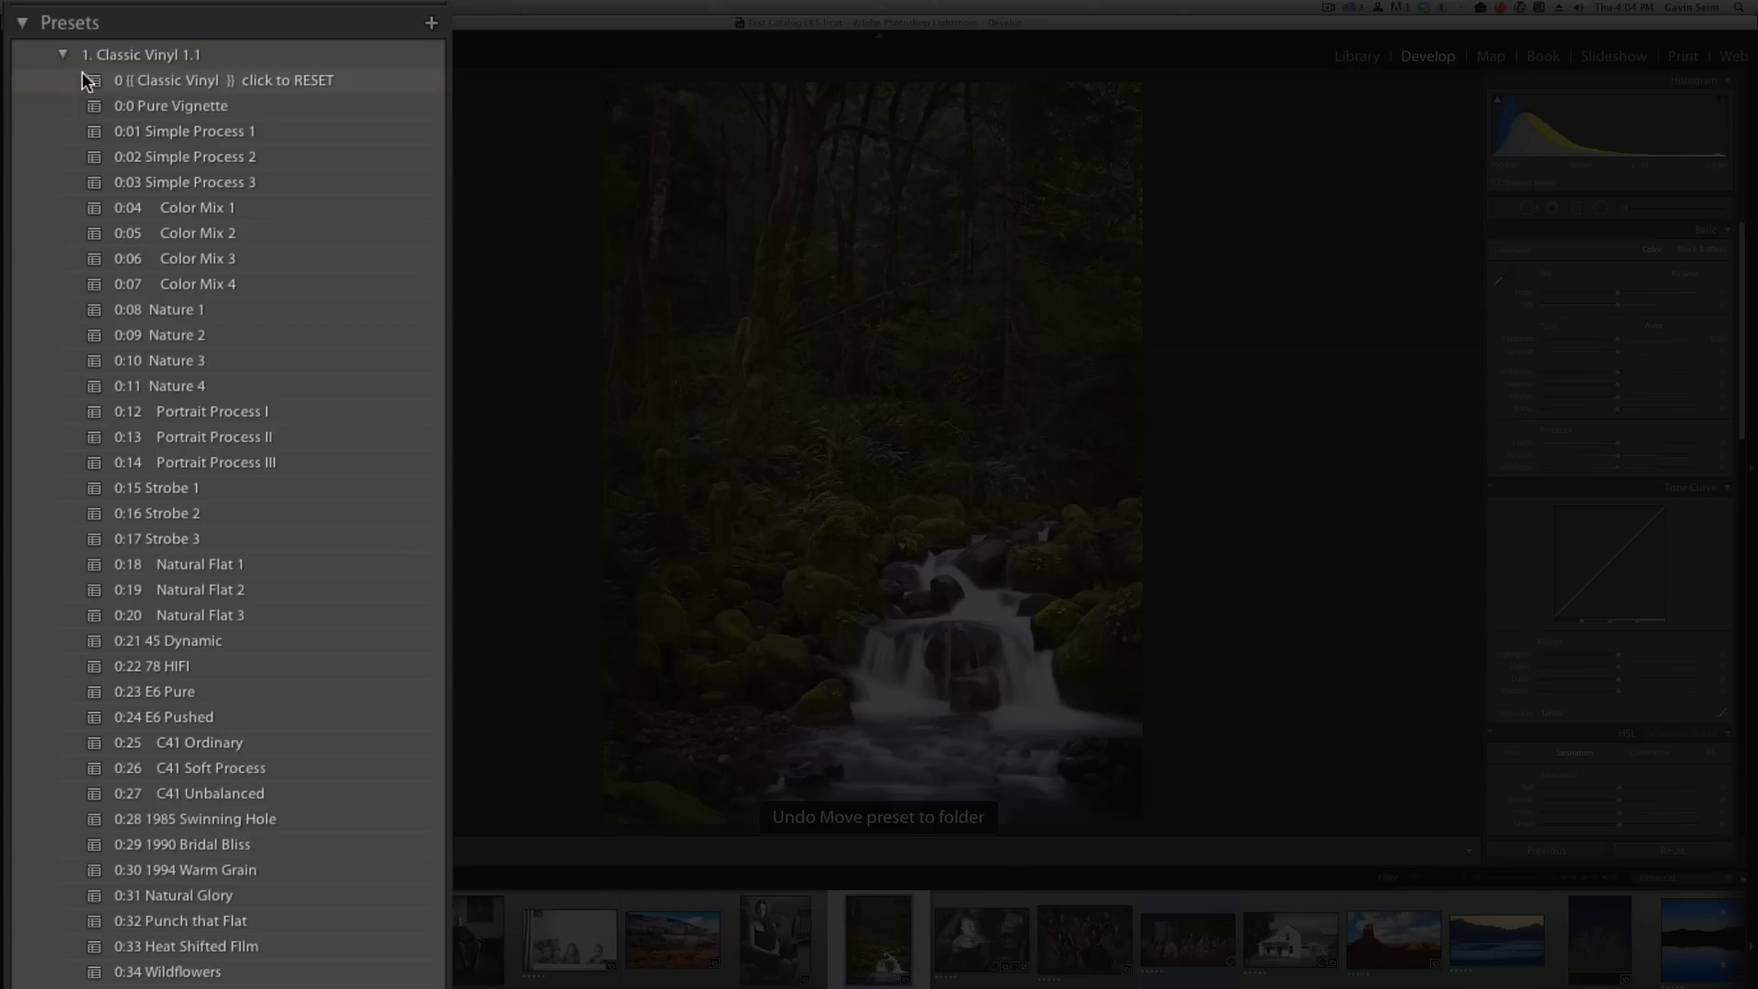
left_click_drag(179, 159, 190, 216)
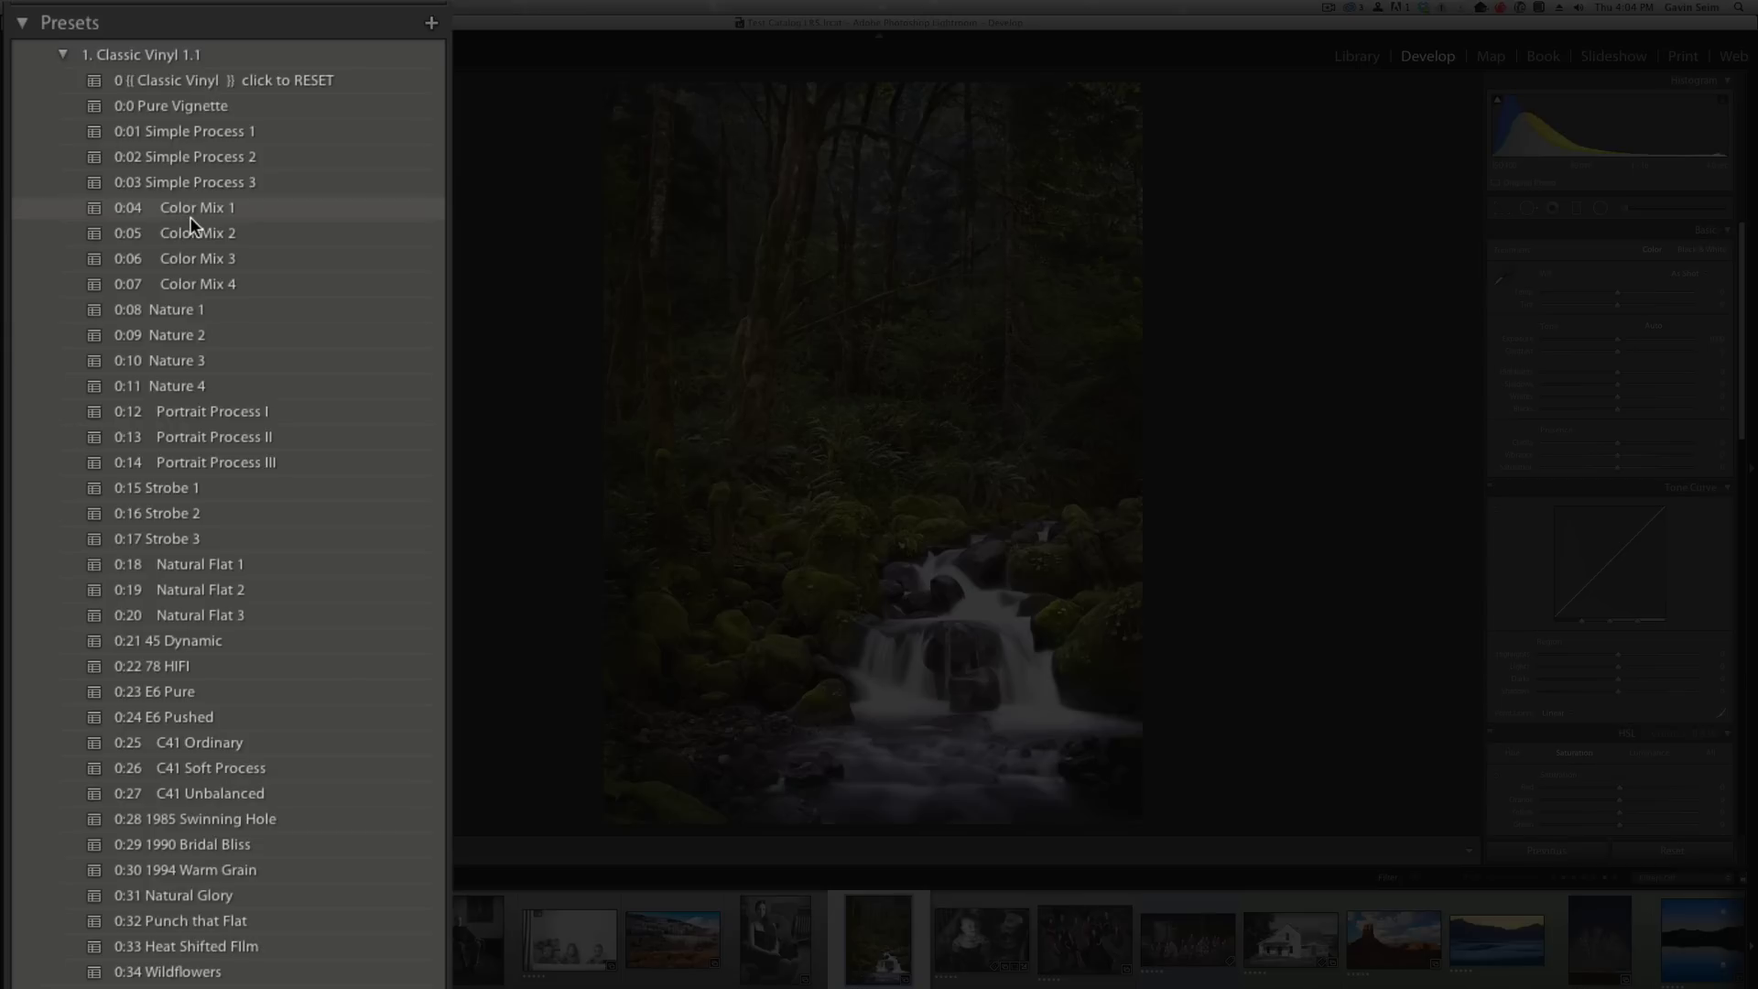
Step: Collapse the SEIM Power Workflow 4.2B and Classic Vinyl 1.1 preset folders
scroll(224, 568, "down", 10)
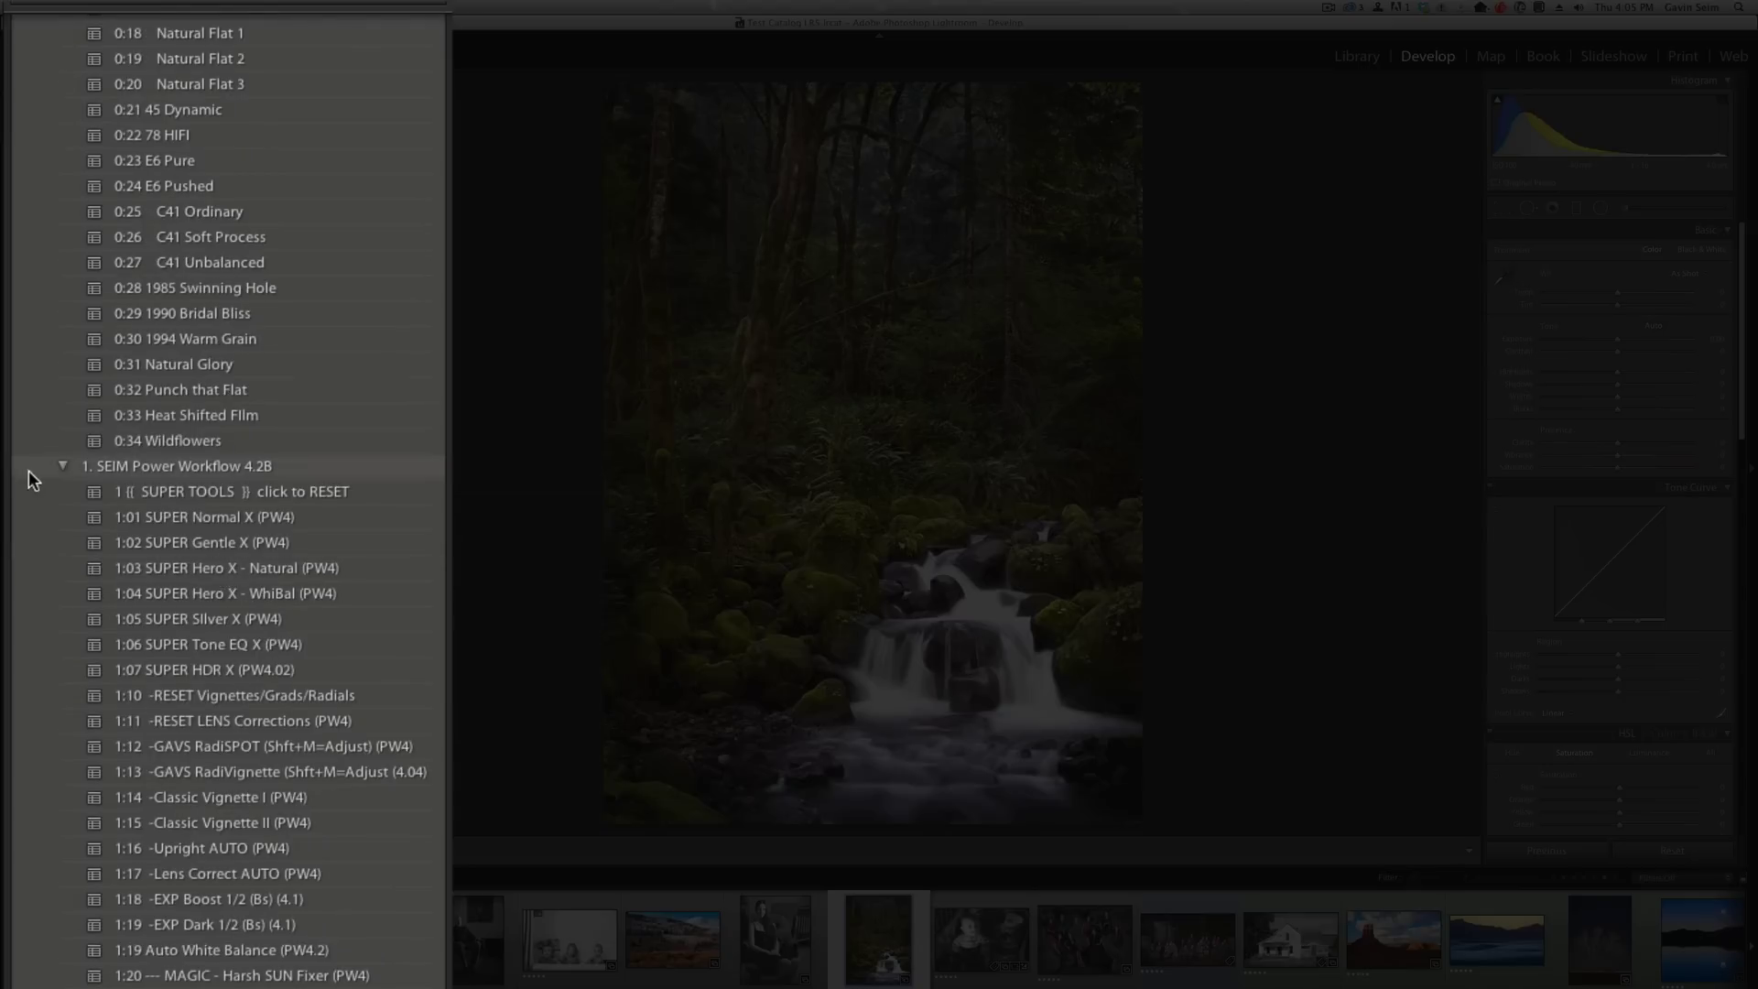
left_click(52, 460)
scroll(215, 304, "up", 10)
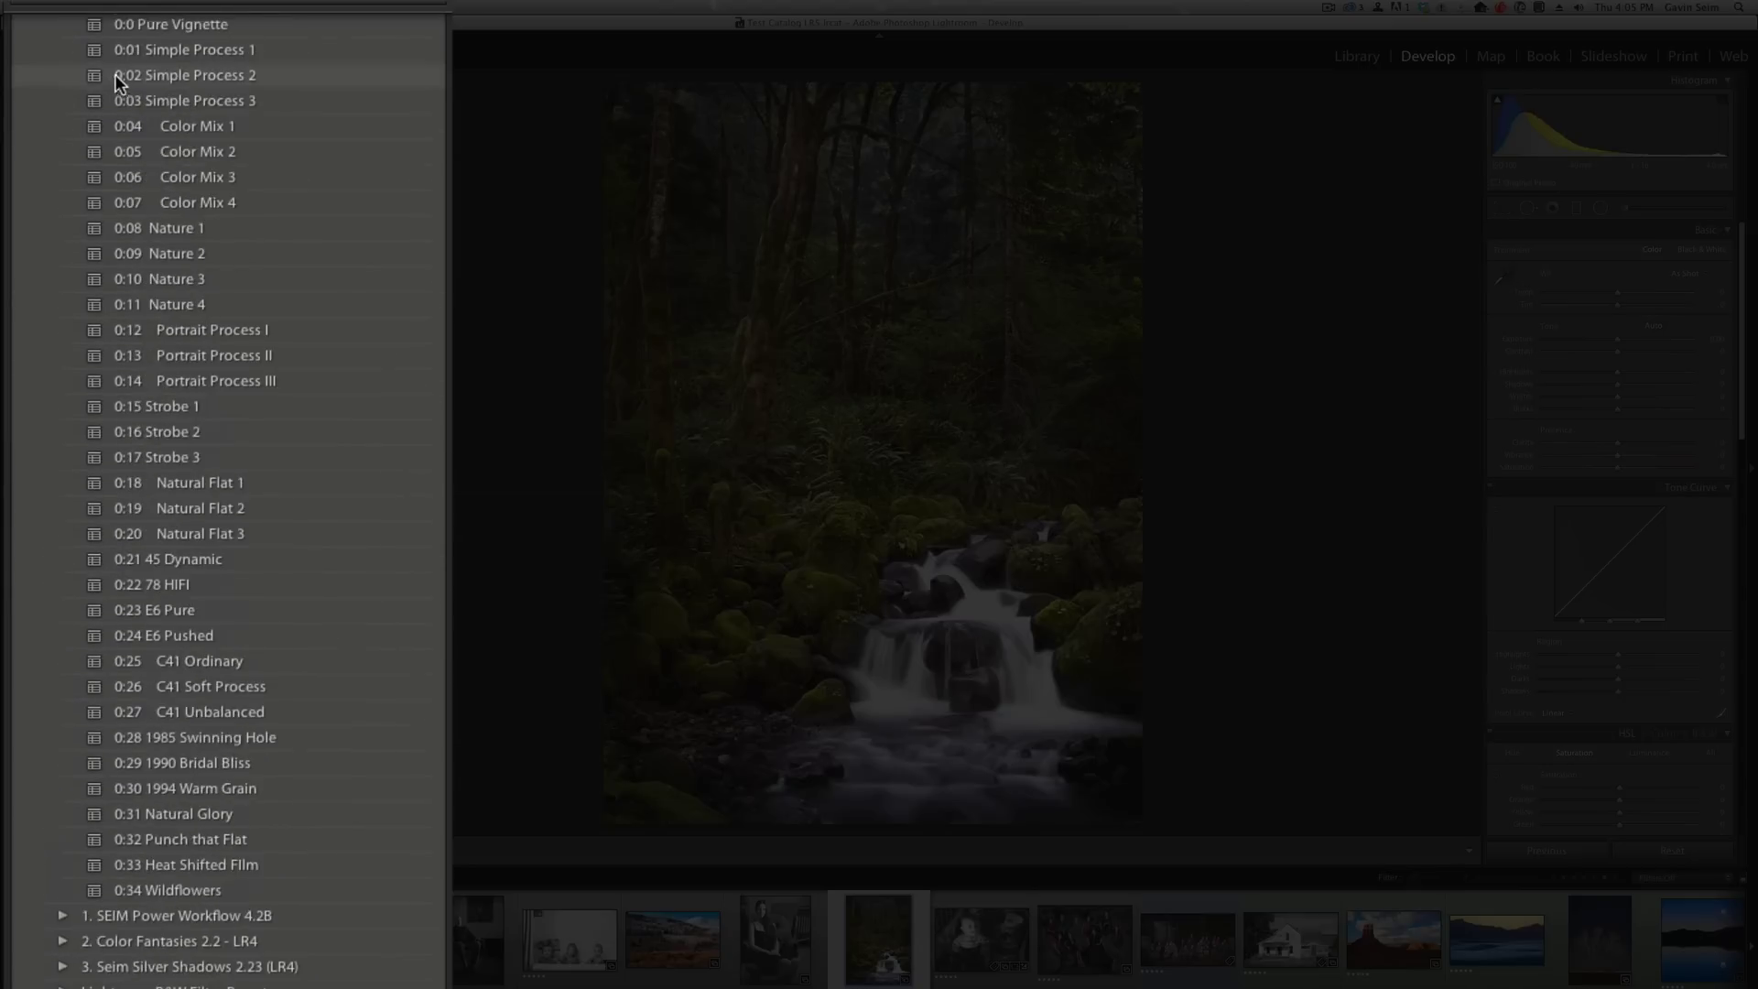
left_click(61, 53)
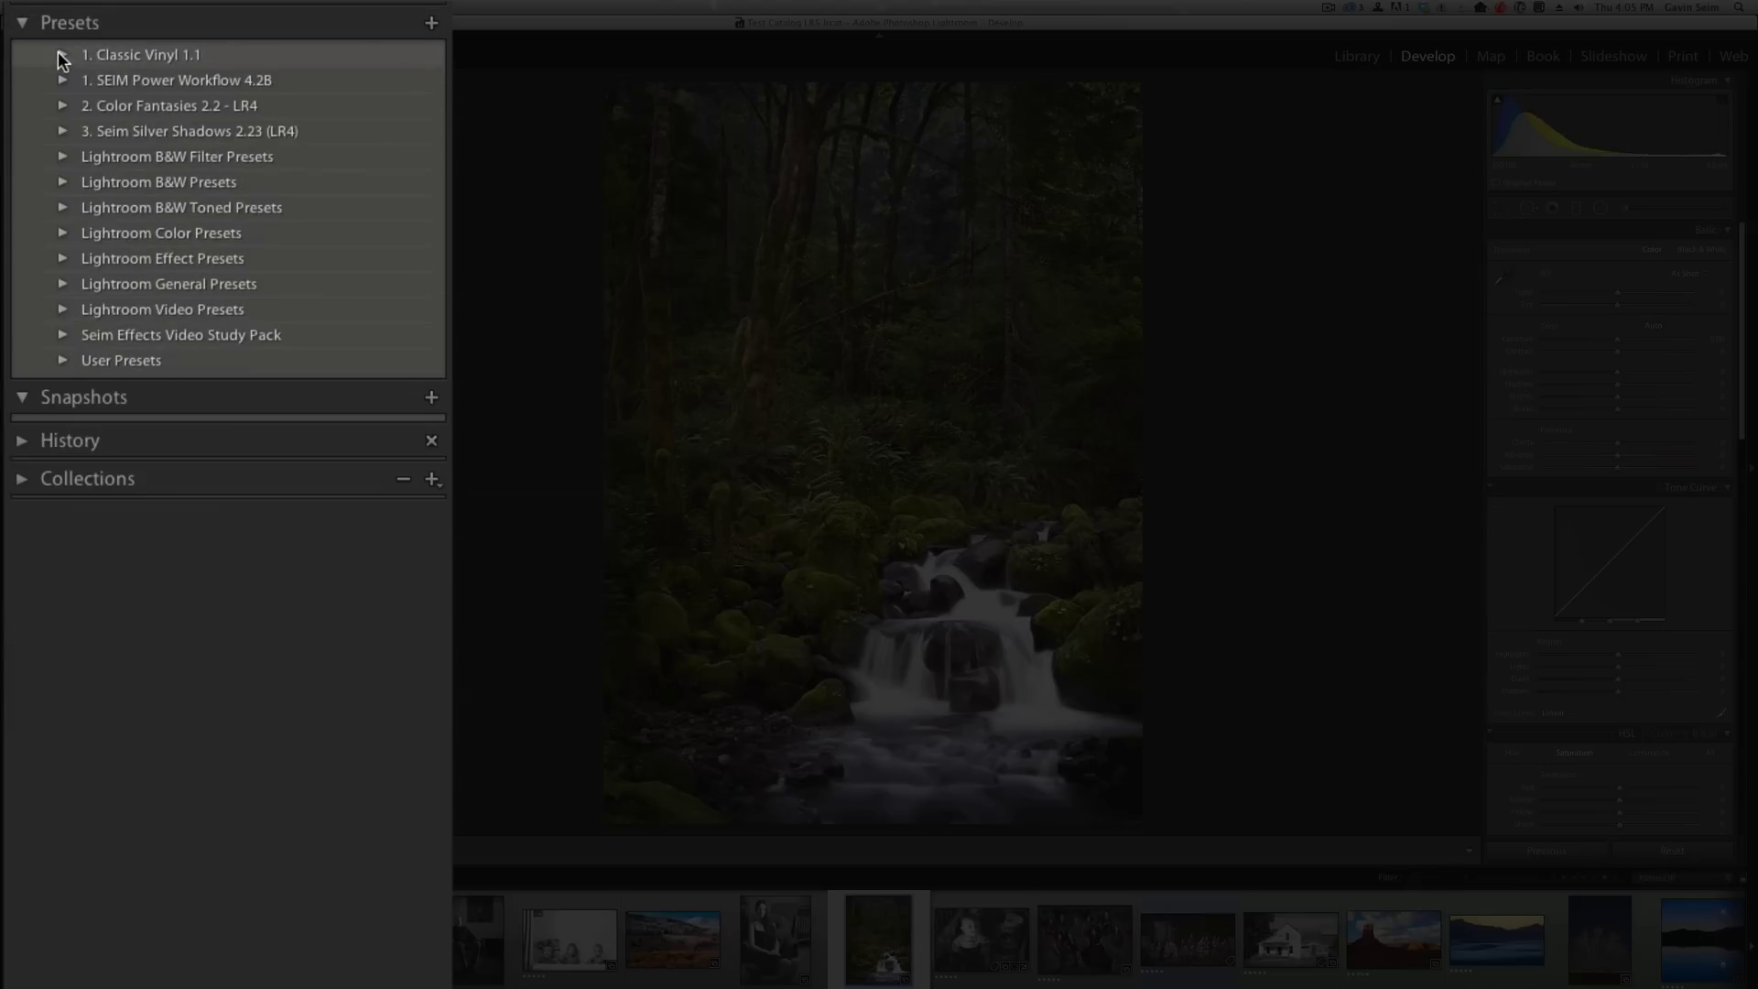